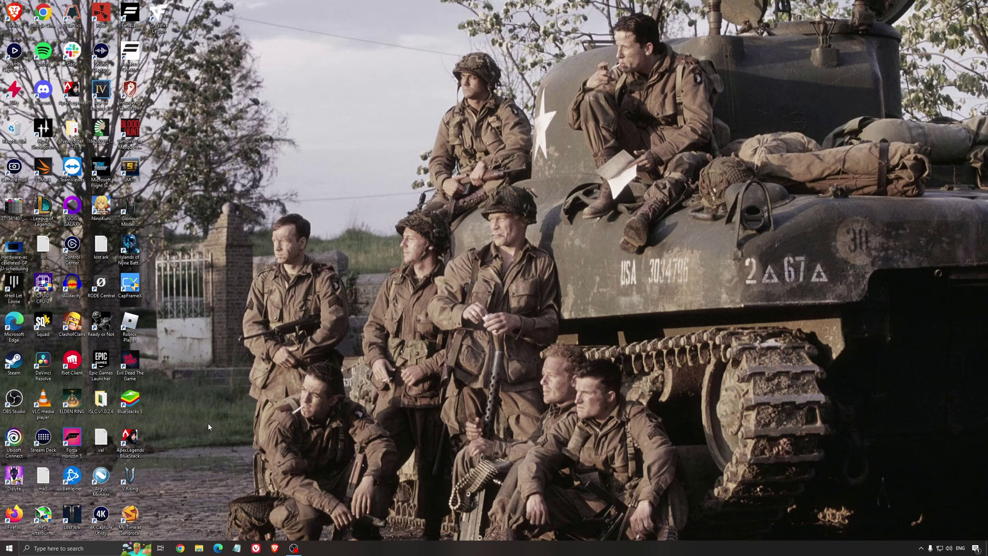
# Open the Windows Game Mode settings and review the Game Mode, Xbox Game Bar and Captures options
pyautogui.click(85, 549)
pyautogui.write('game mode')
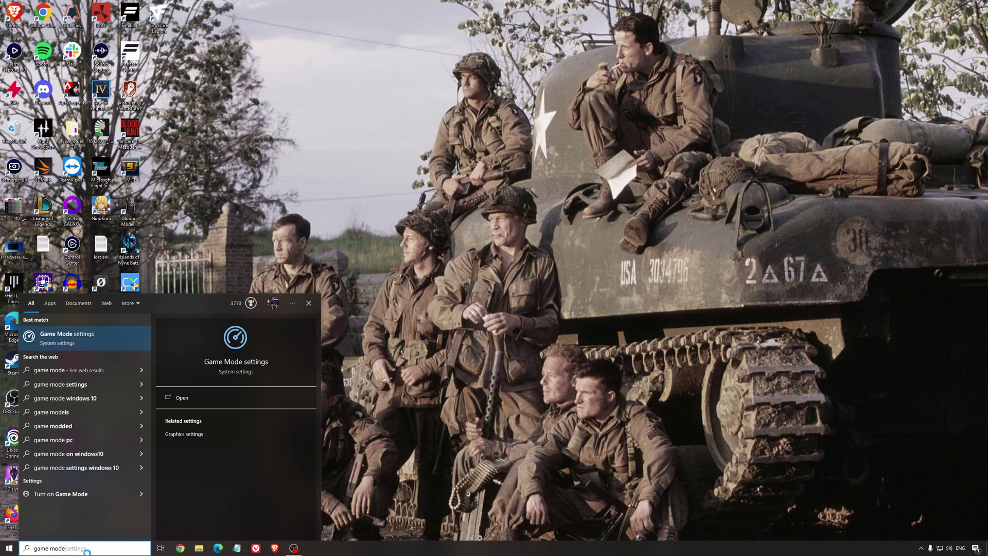
pyautogui.press('Return')
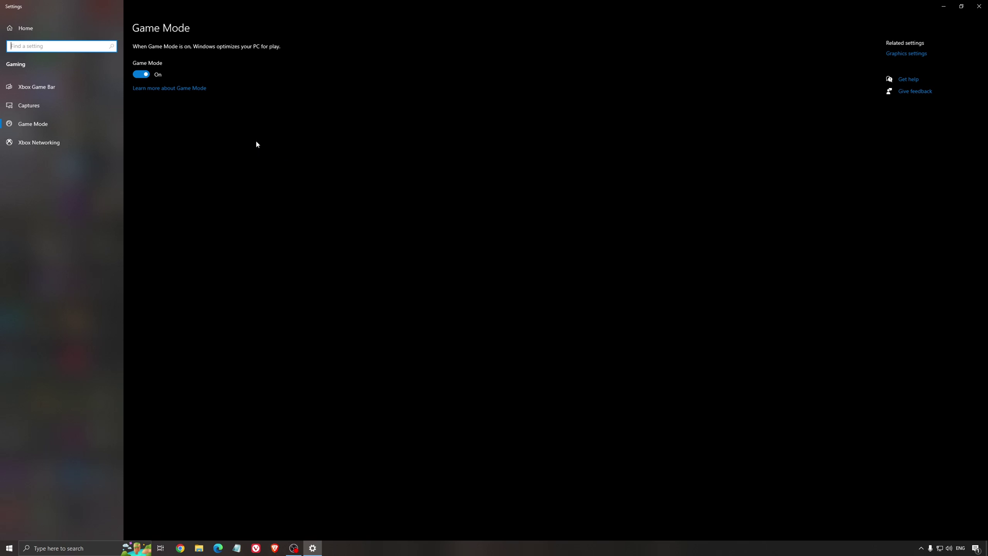
pyautogui.click(62, 89)
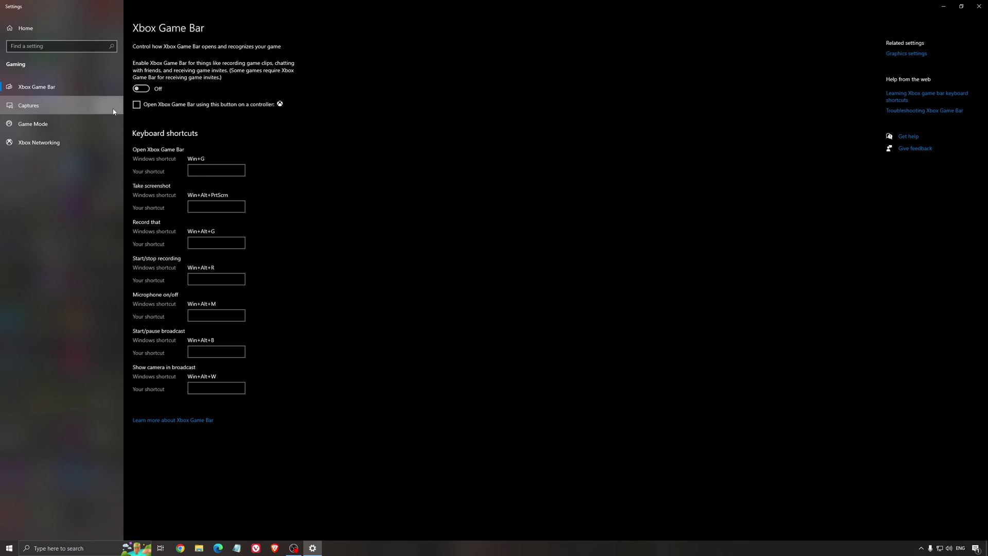
pyautogui.click(46, 105)
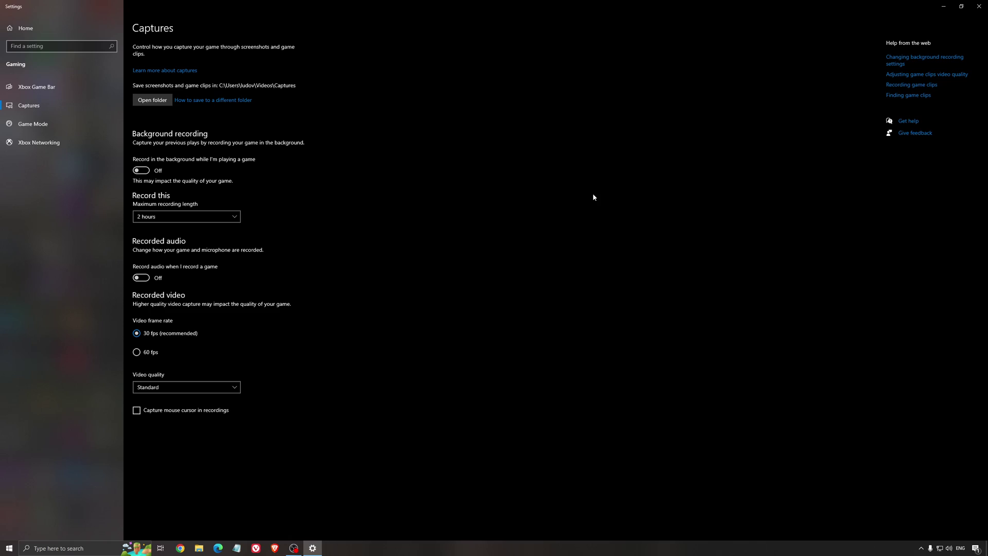
pyautogui.click(980, 6)
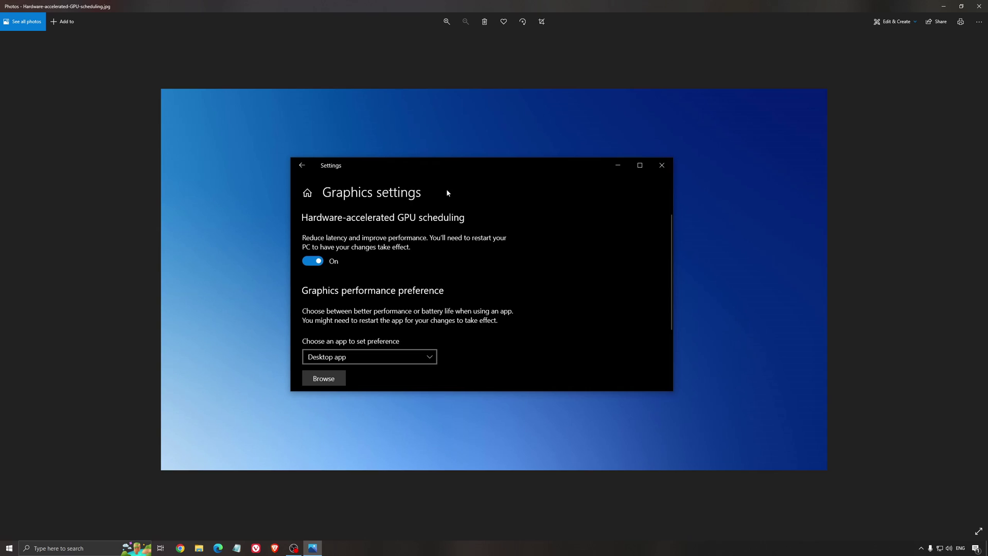
# Close the GPU scheduling image and switch to AMD Software from the background apps
pyautogui.click(979, 6)
pyautogui.click(921, 549)
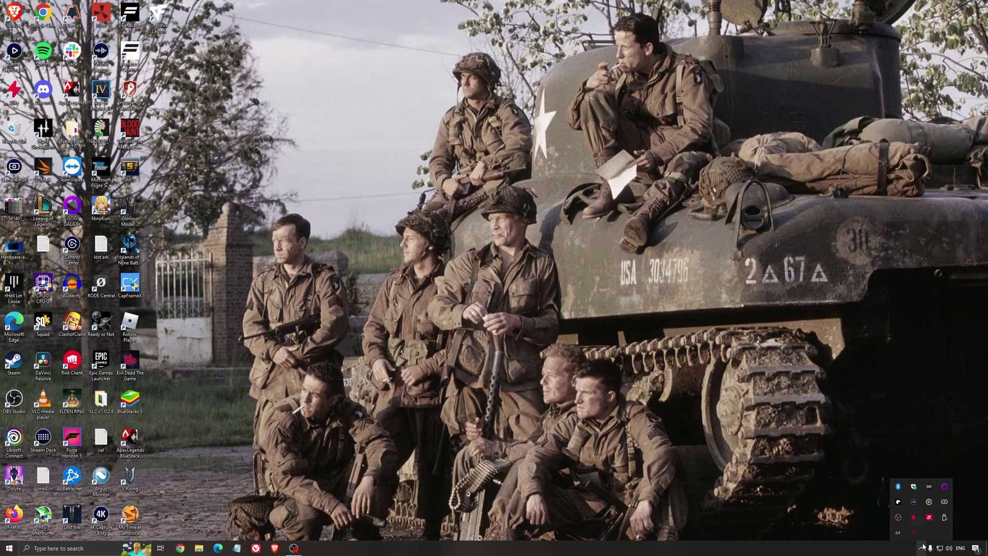
pyautogui.click(929, 518)
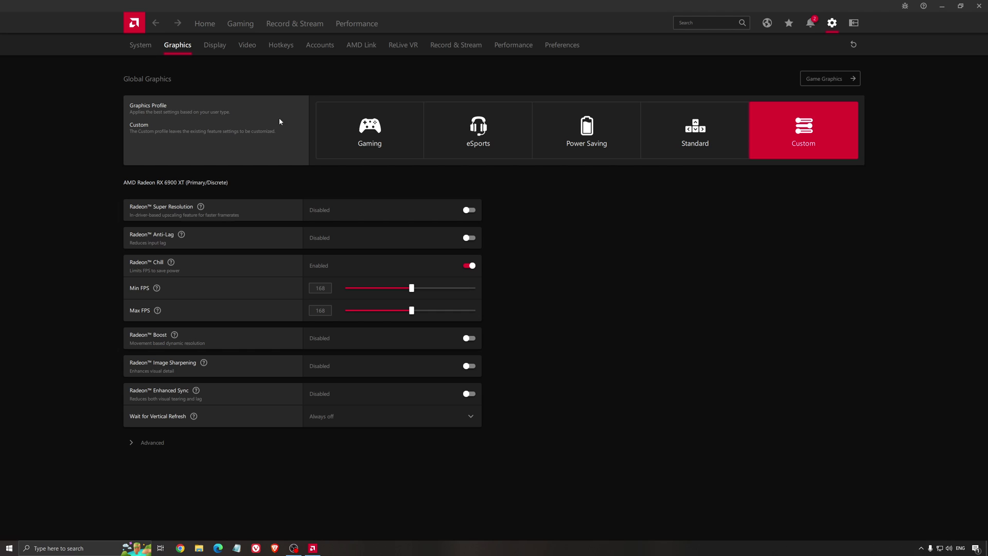
# Check for driver updates in AMD Software and review the global graphics settings
pyautogui.click(204, 23)
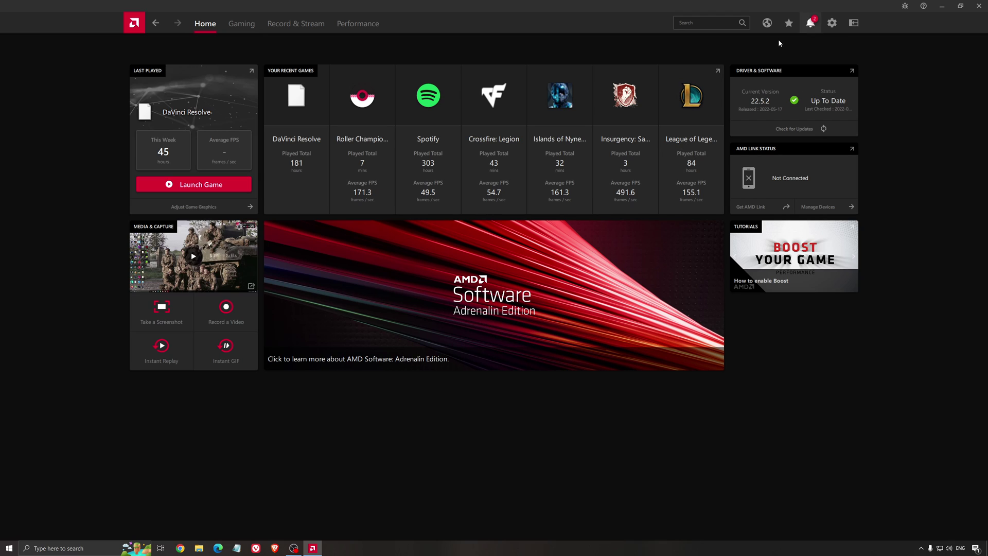
pyautogui.click(792, 134)
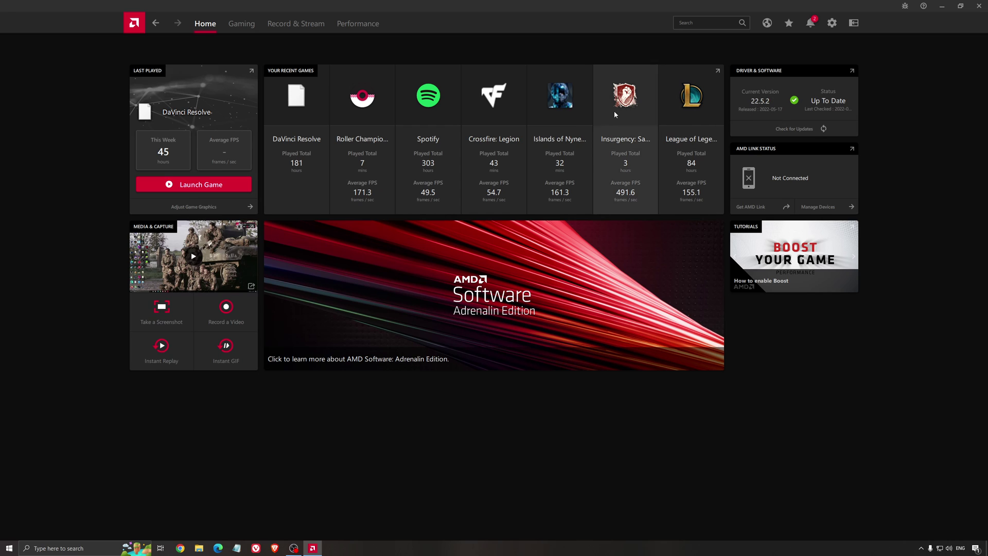
pyautogui.click(241, 25)
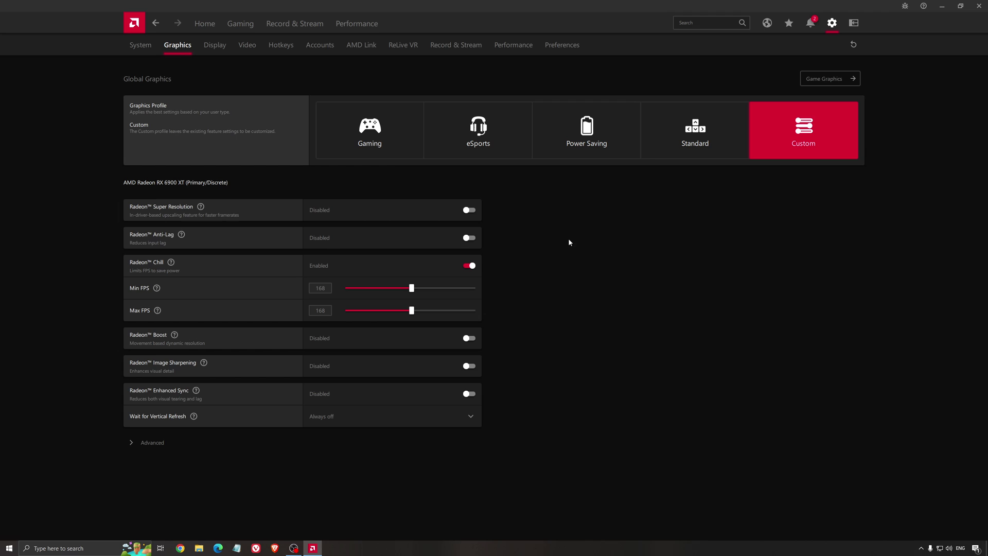
pyautogui.click(978, 8)
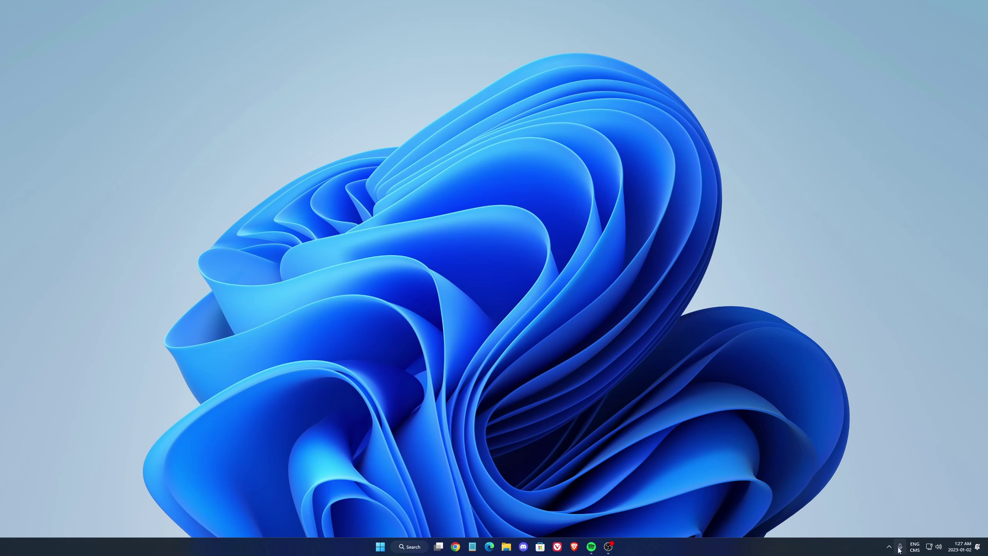
# Open the NVIDIA Control Panel from the background apps
pyautogui.click(889, 547)
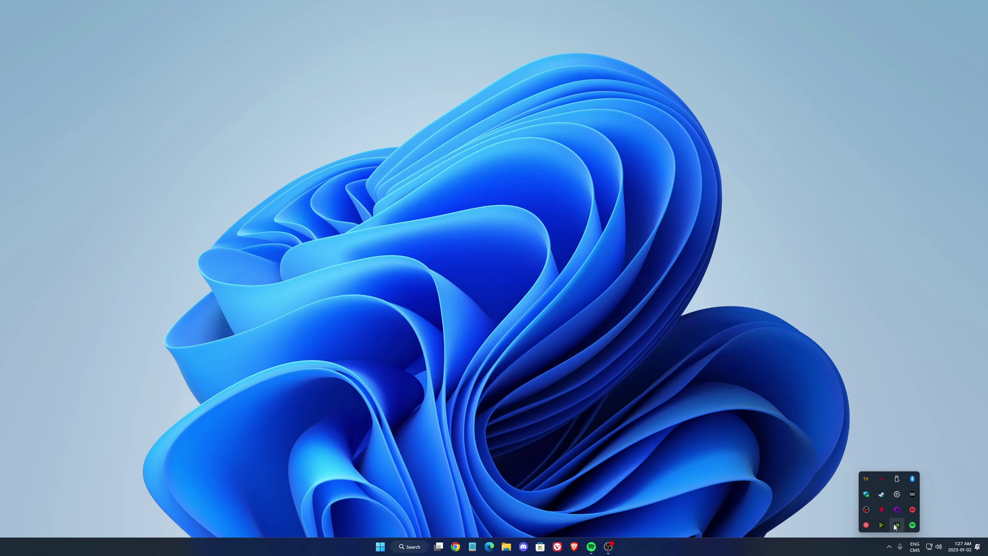
pyautogui.rightClick(897, 525)
pyautogui.click(916, 495)
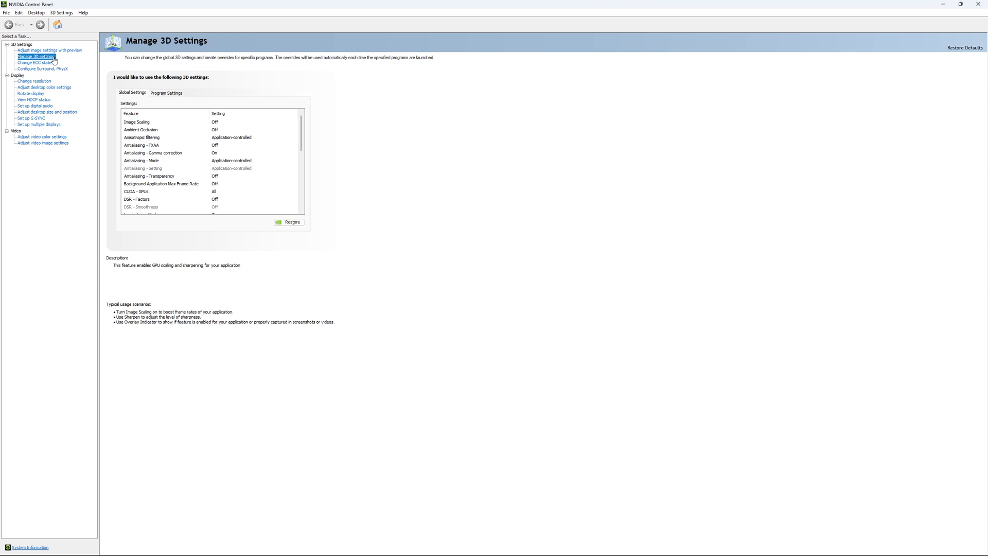
# Try a Max Frame Rate limit of 167 FPS in the global 3D settings and switch it back to Off
pyautogui.moveTo(302, 124); pyautogui.dragTo(305, 145)
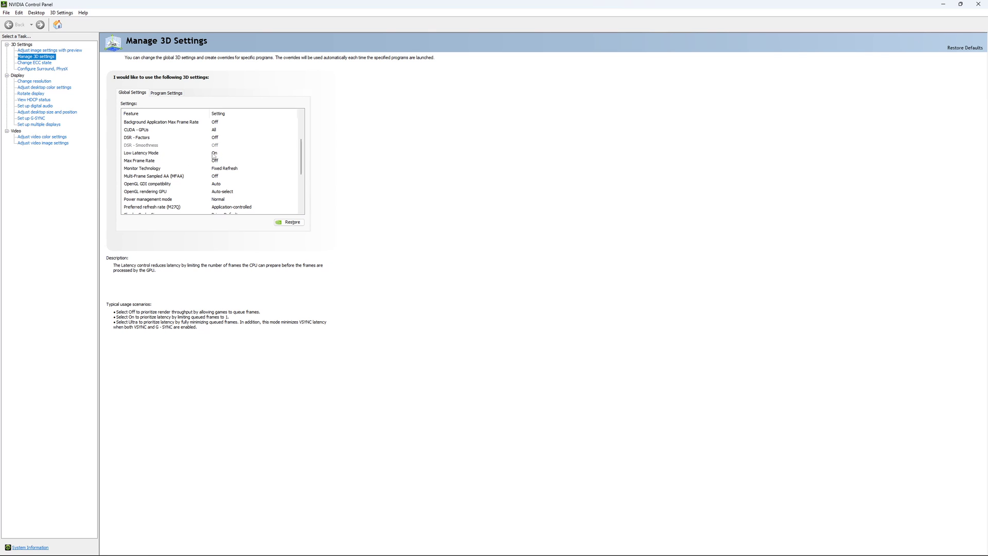
pyautogui.moveTo(302, 148); pyautogui.dragTo(302, 154)
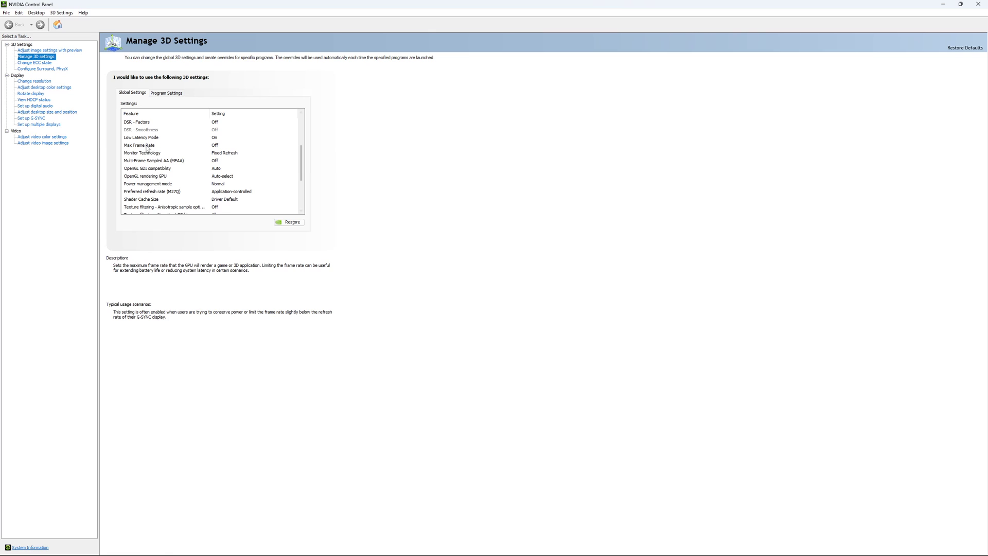
pyautogui.click(212, 148)
pyautogui.click(212, 147)
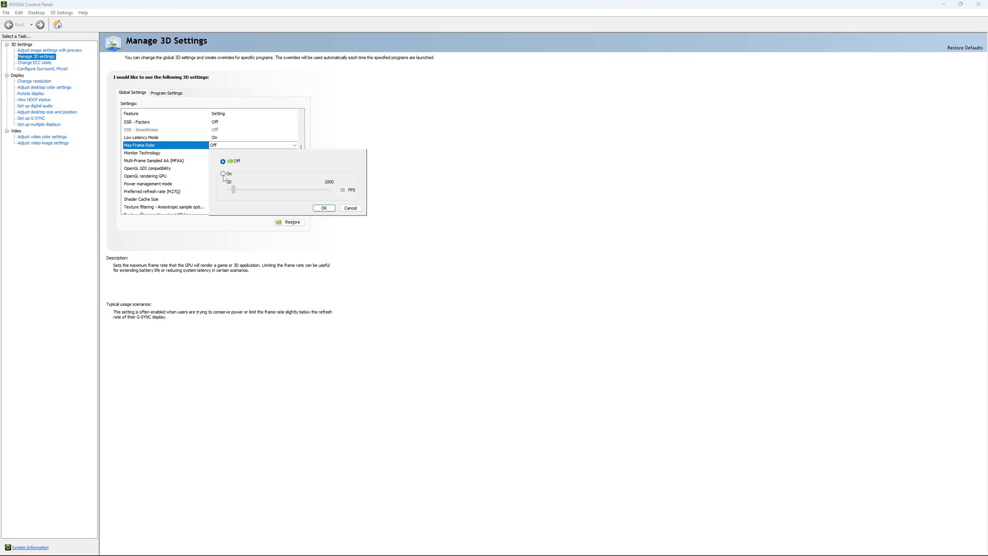
pyautogui.click(223, 175)
pyautogui.moveTo(237, 192); pyautogui.dragTo(245, 195)
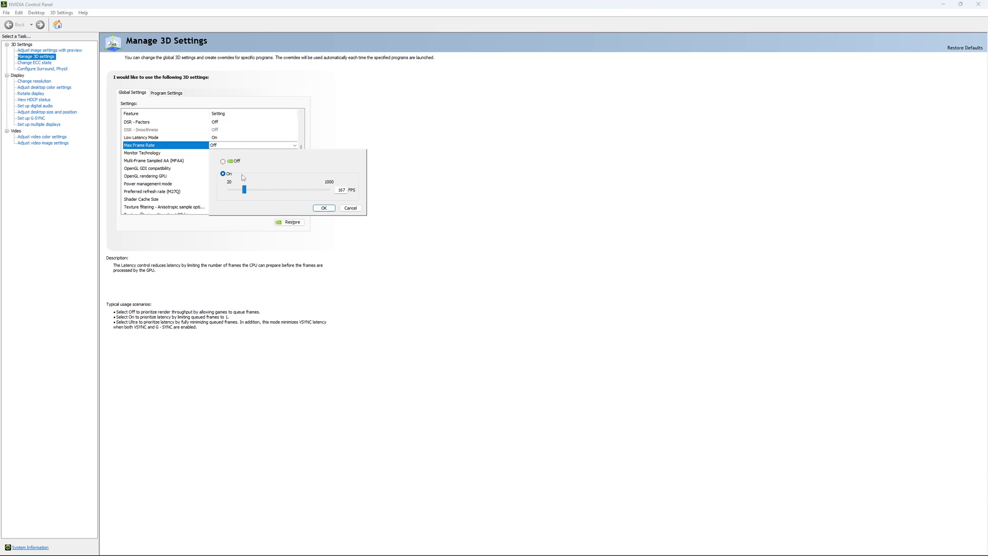
pyautogui.click(223, 161)
pyautogui.click(323, 208)
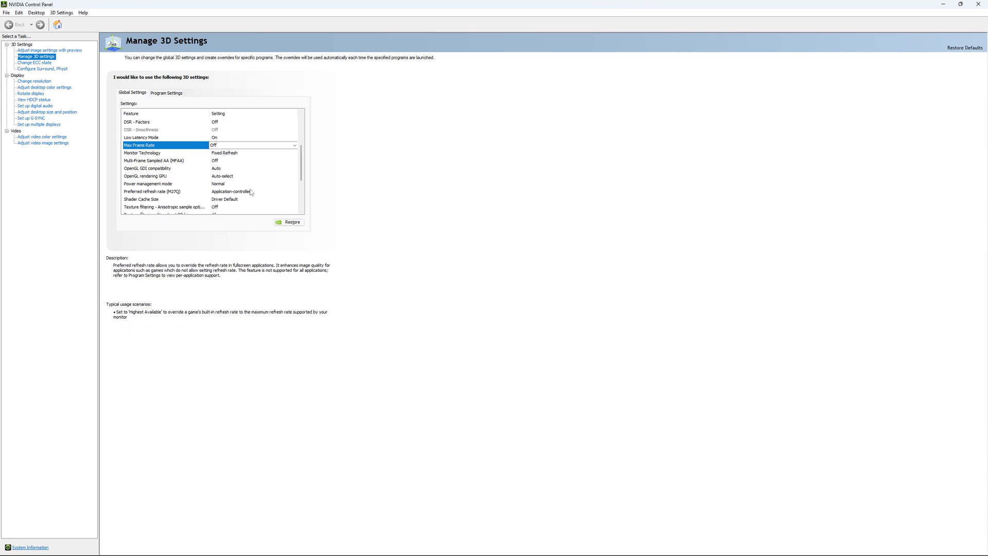
# Review the remaining global 3D settings and the GPU's ECC state
pyautogui.scroll(-5, 303, 156)
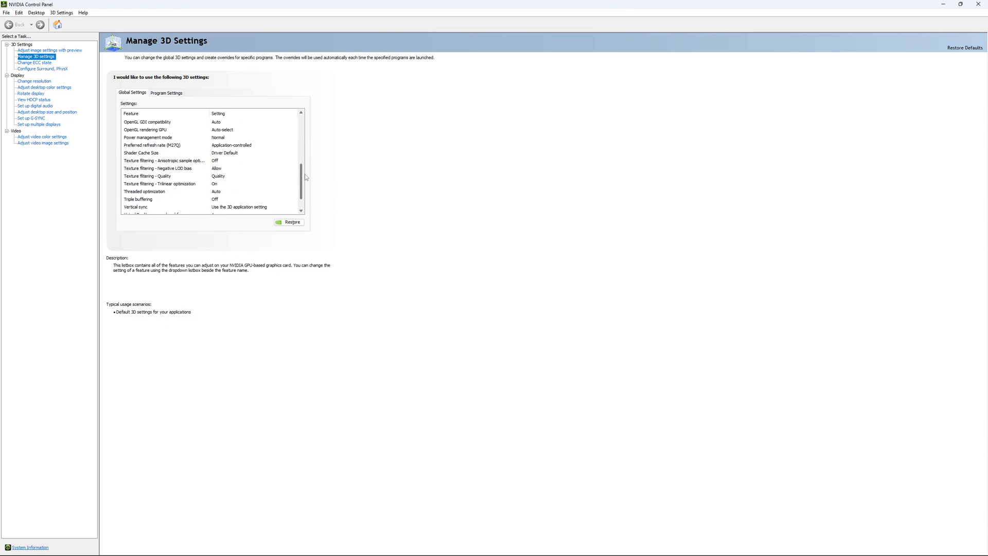
pyautogui.click(47, 63)
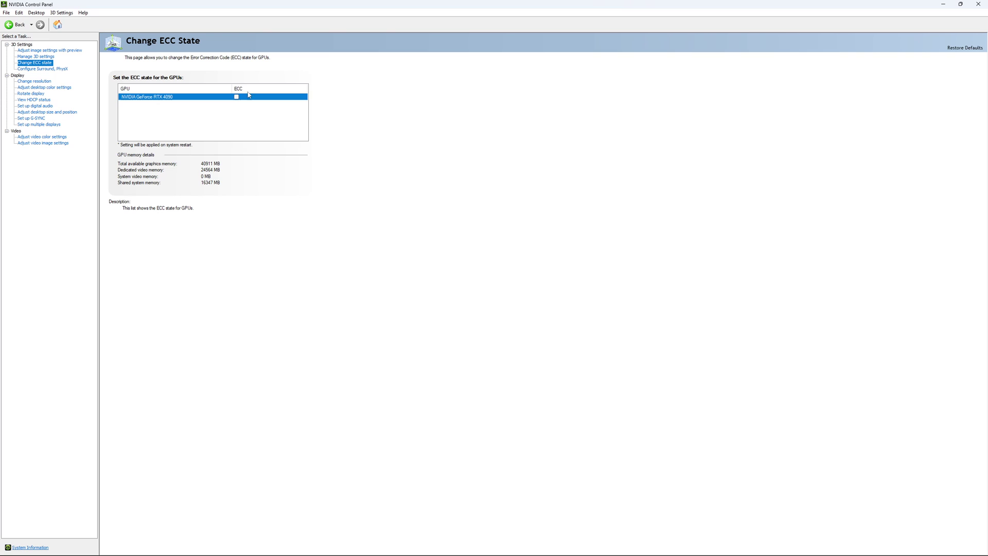
# Examine the available refresh rates for the M27Q display and the G-SYNC setup options
pyautogui.click(29, 81)
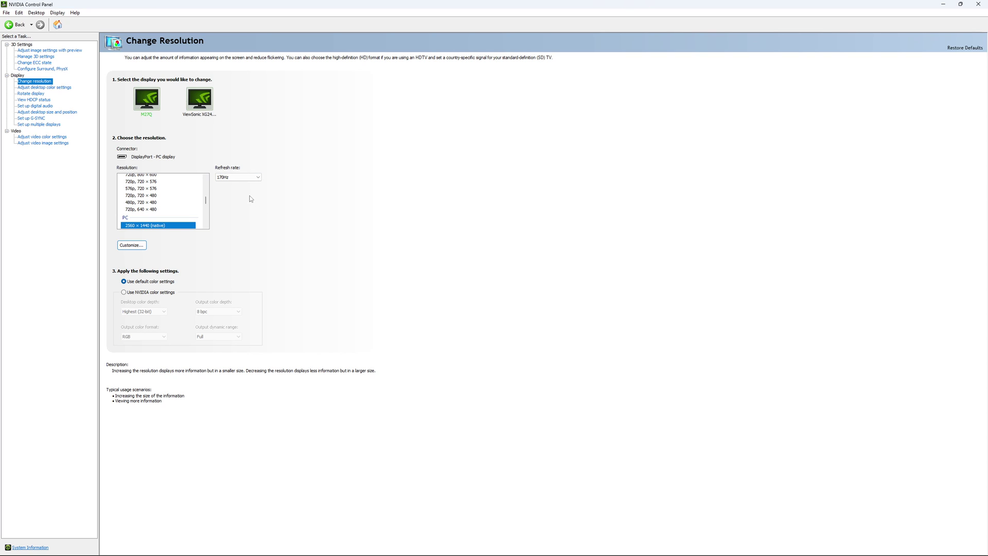
pyautogui.click(239, 178)
pyautogui.click(269, 149)
pyautogui.click(240, 157)
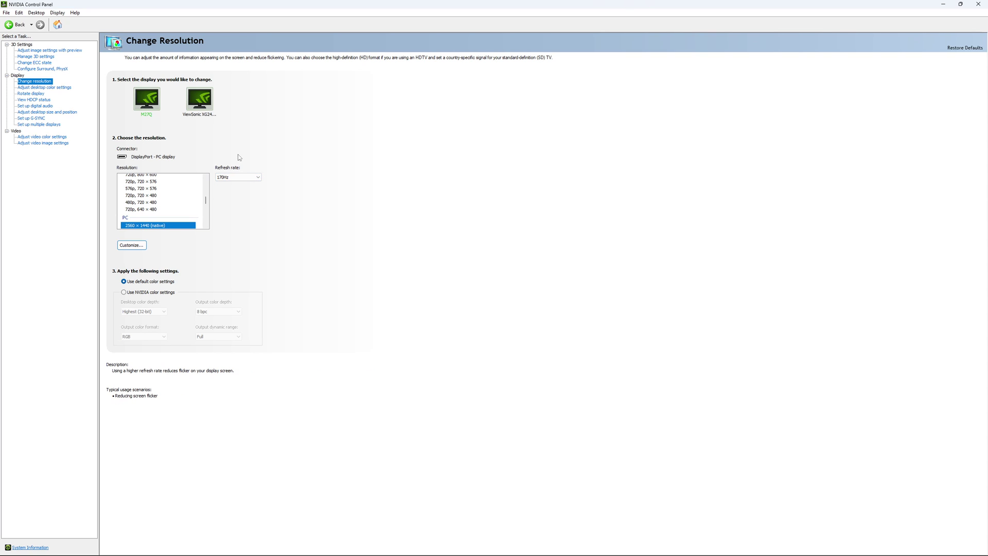
pyautogui.click(246, 181)
pyautogui.click(248, 175)
pyautogui.click(240, 177)
pyautogui.click(303, 185)
pyautogui.click(34, 119)
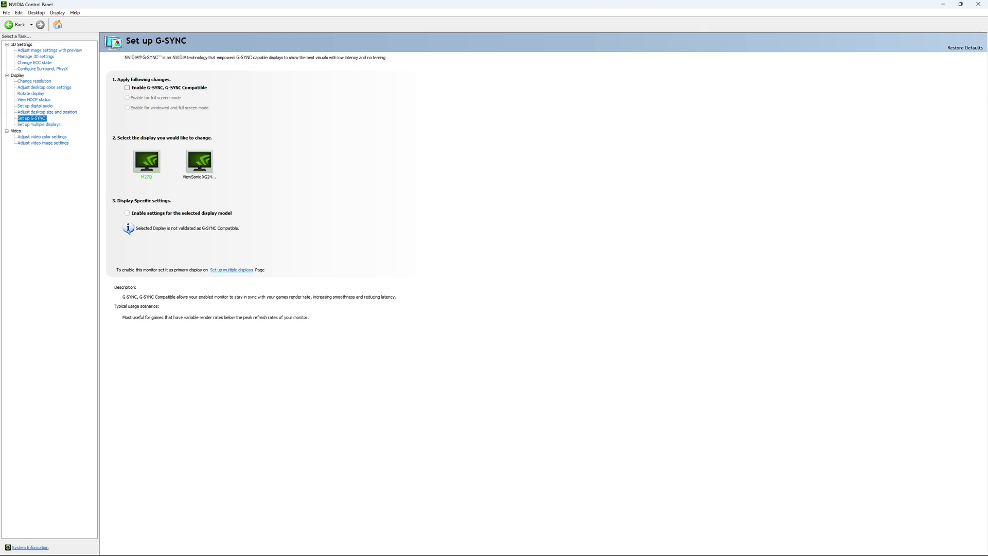
# Return to the desktop and search Windows for "edit power plan" to open the power plan settings
pyautogui.press('super+d')
pyautogui.press('super')
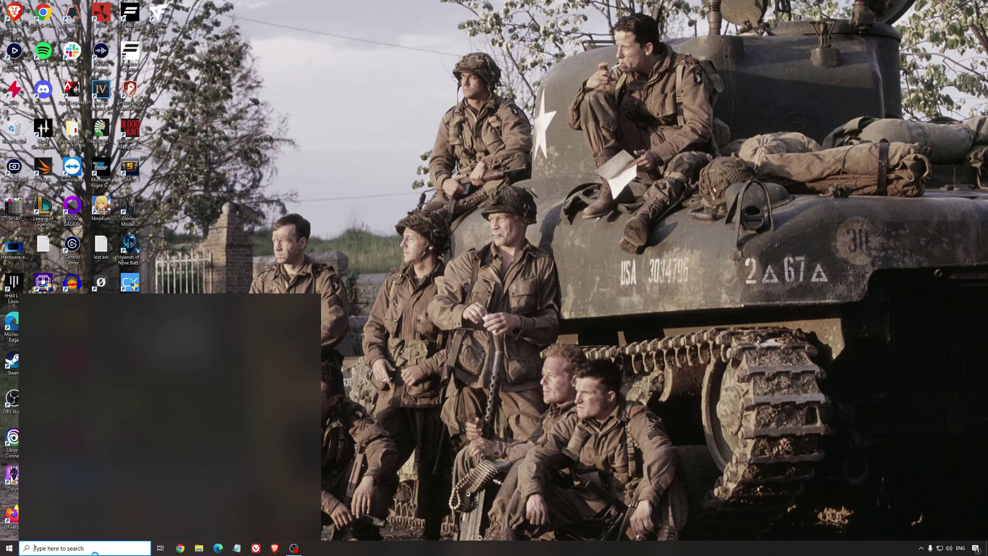
pyautogui.write('edit power plan')
pyautogui.press('Return')
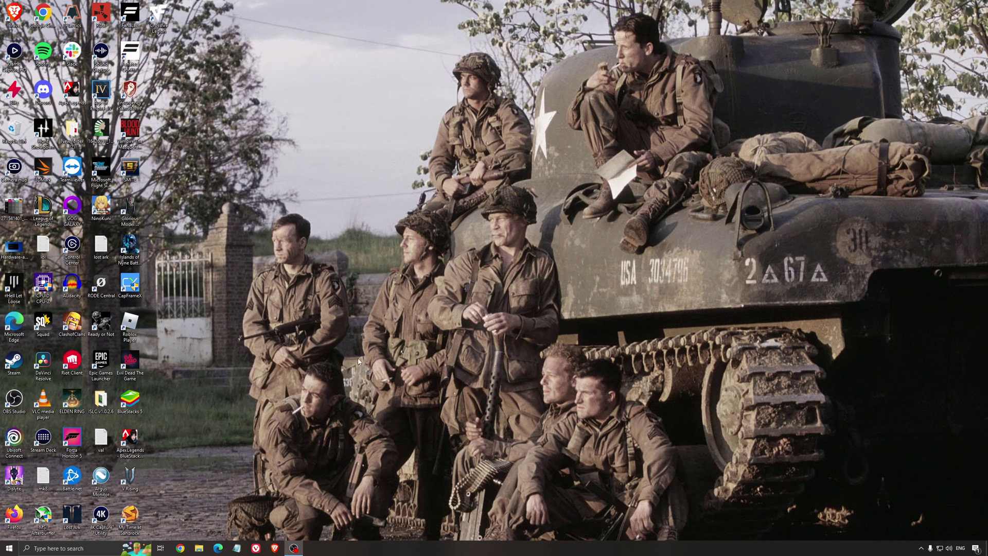
# Launch Intelligent standby list cleaner, start its automatic standby list purging and minimize its window
pyautogui.doubleClick(100, 400)
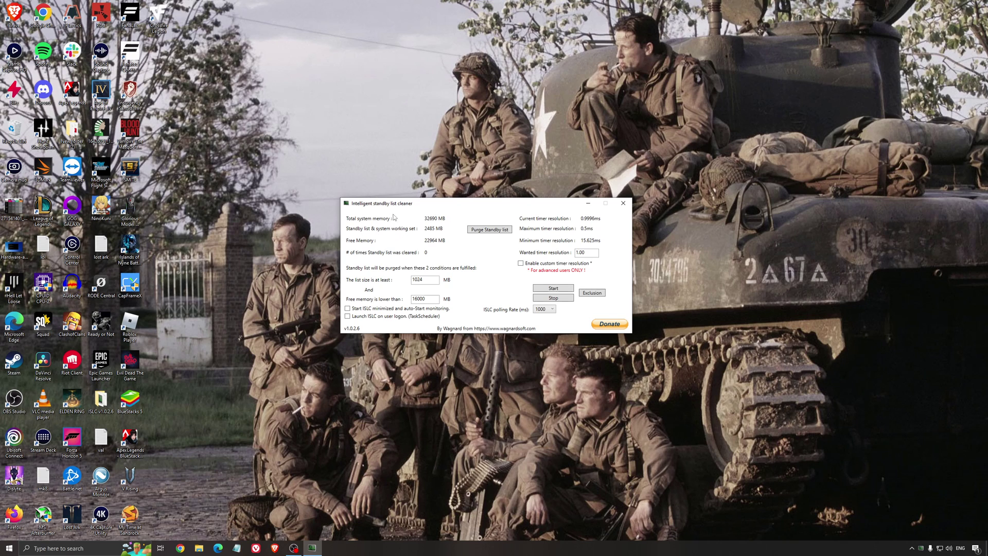
pyautogui.moveTo(416, 207); pyautogui.dragTo(413, 213)
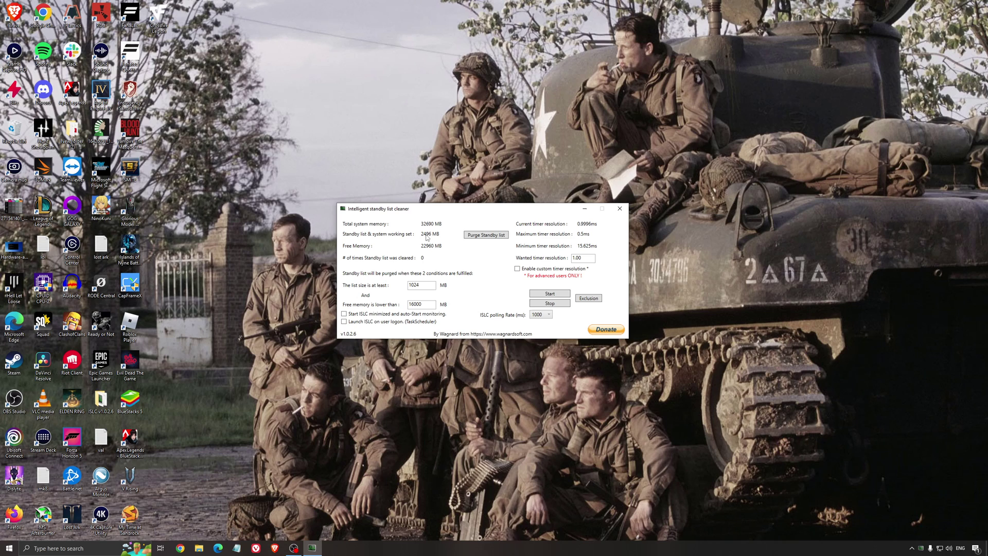
pyautogui.doubleClick(429, 304)
pyautogui.click(549, 293)
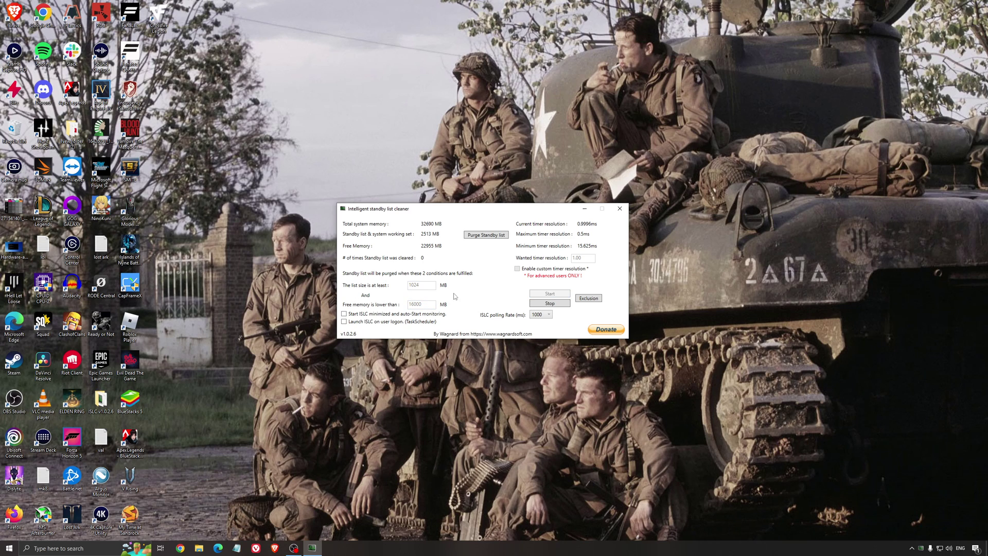
pyautogui.moveTo(524, 208); pyautogui.dragTo(557, 207)
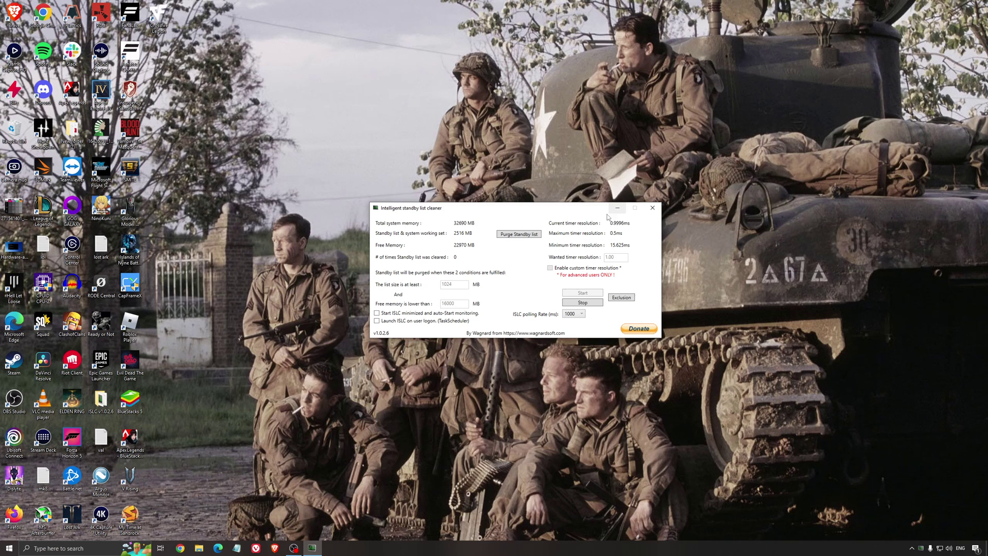
pyautogui.click(618, 207)
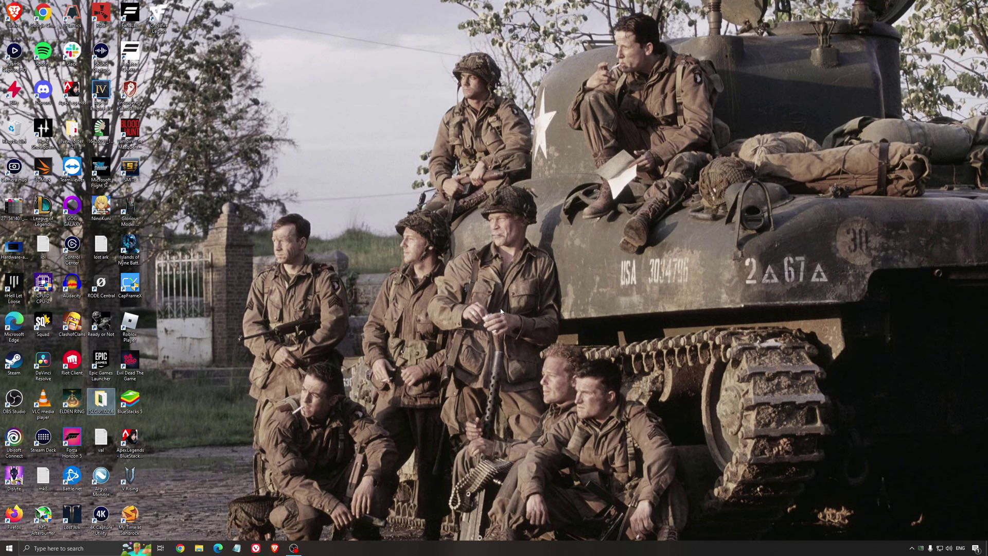
pyautogui.click(478, 283)
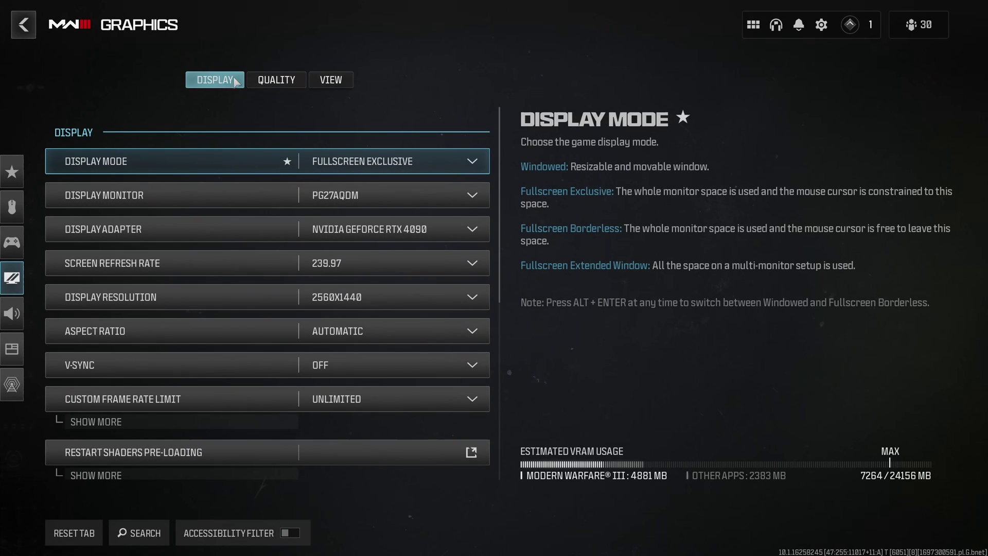
# Examine the Modern Warfare III display settings, from display mode to the display resolution options
pyautogui.scroll(-1, 273, 110)
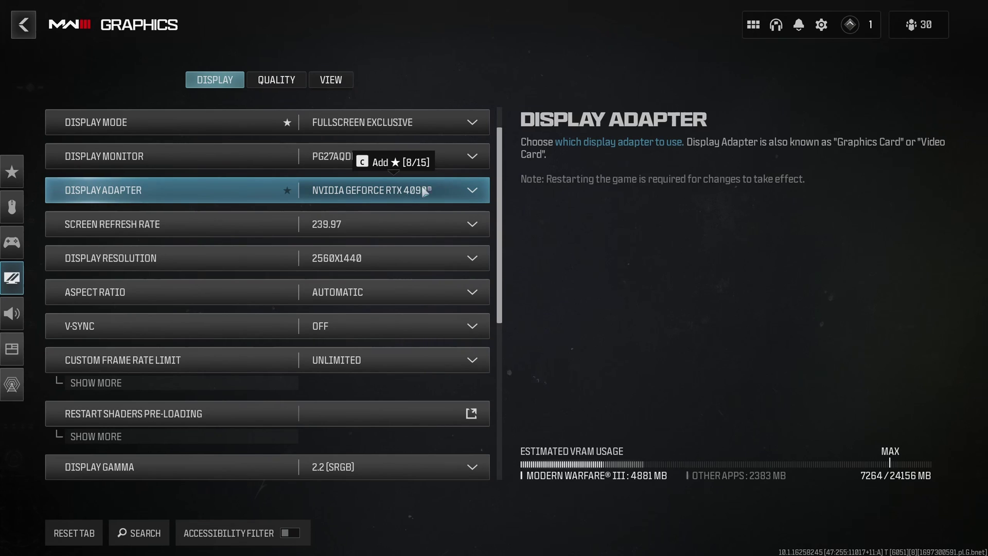
pyautogui.scroll(-1, 387, 205)
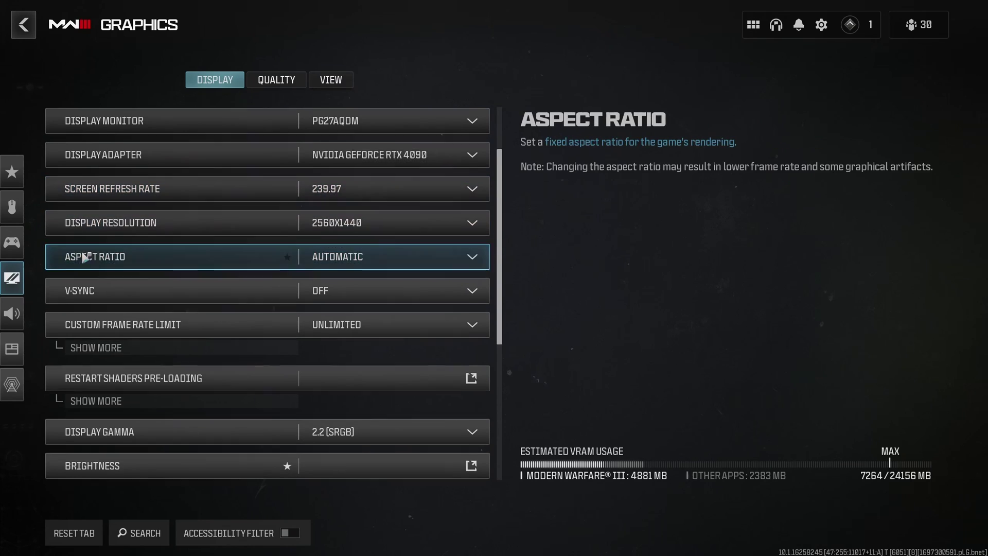
pyautogui.scroll(-1, 284, 226)
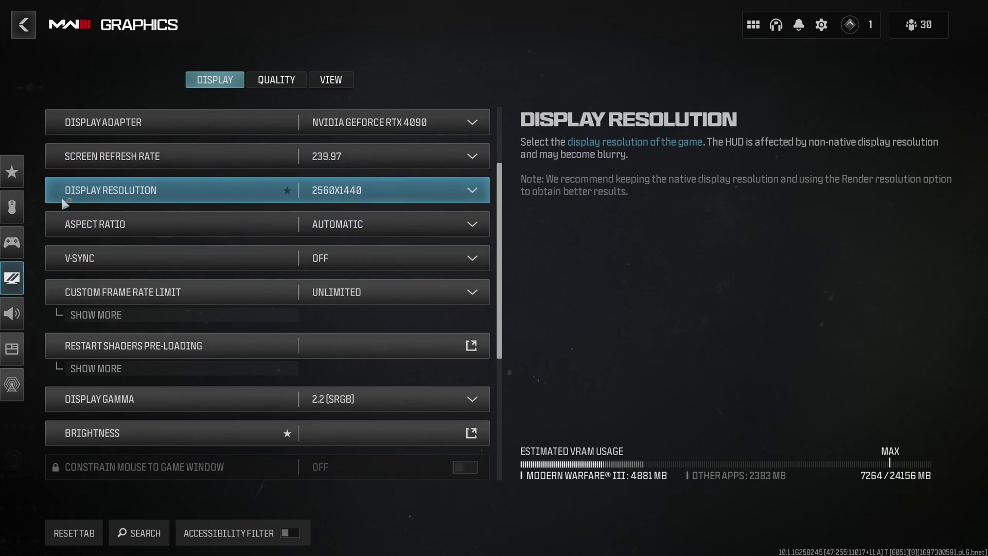
pyautogui.click(367, 190)
pyautogui.click(554, 224)
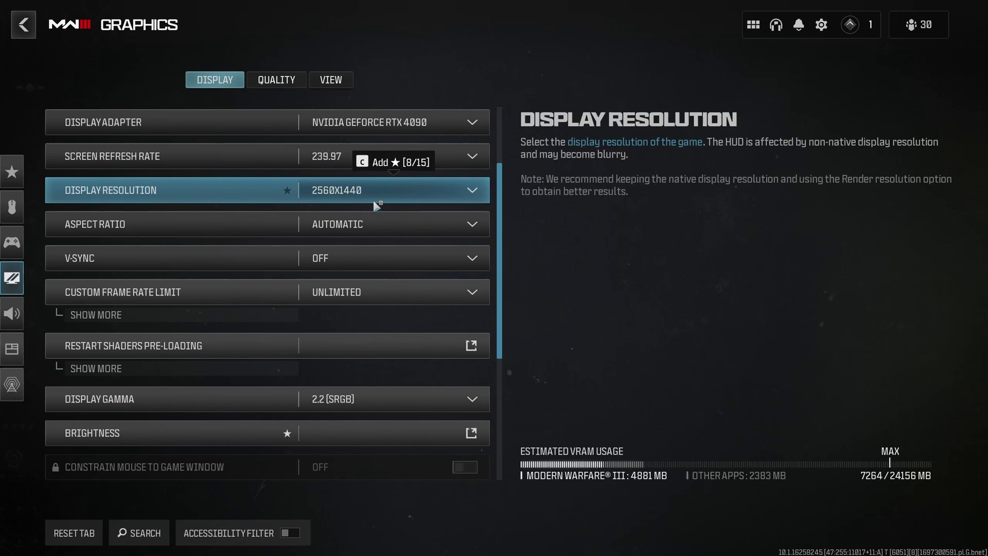
# Examine the remaining display settings, from custom frame rate limit and display gamma to High Dynamic Range
pyautogui.scroll(-1, 376, 205)
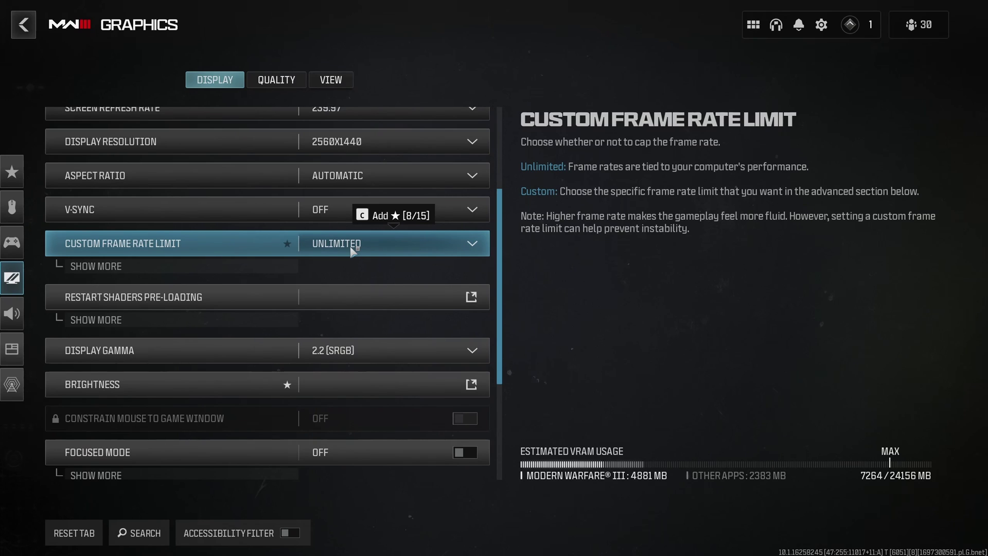
pyautogui.scroll(-2, 352, 252)
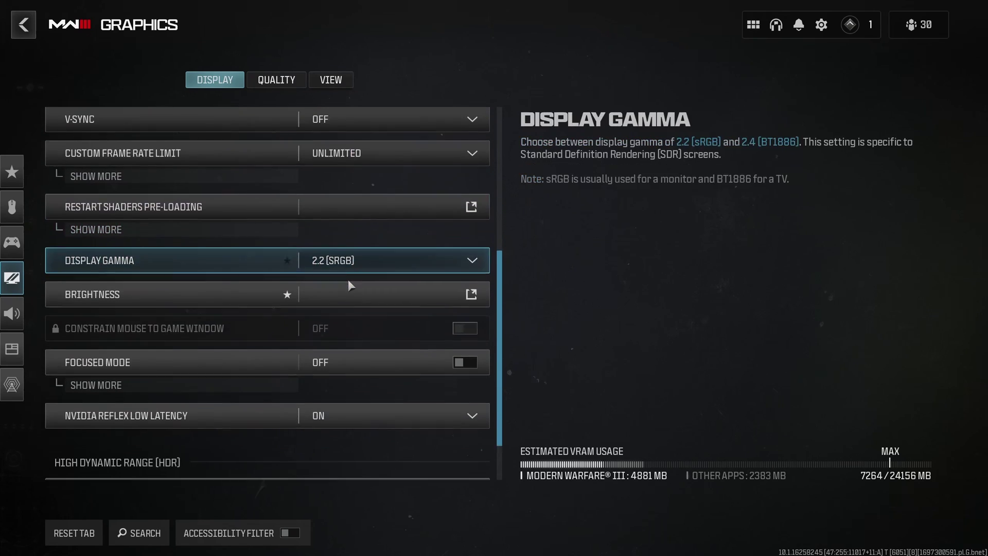
pyautogui.scroll(-2, 349, 283)
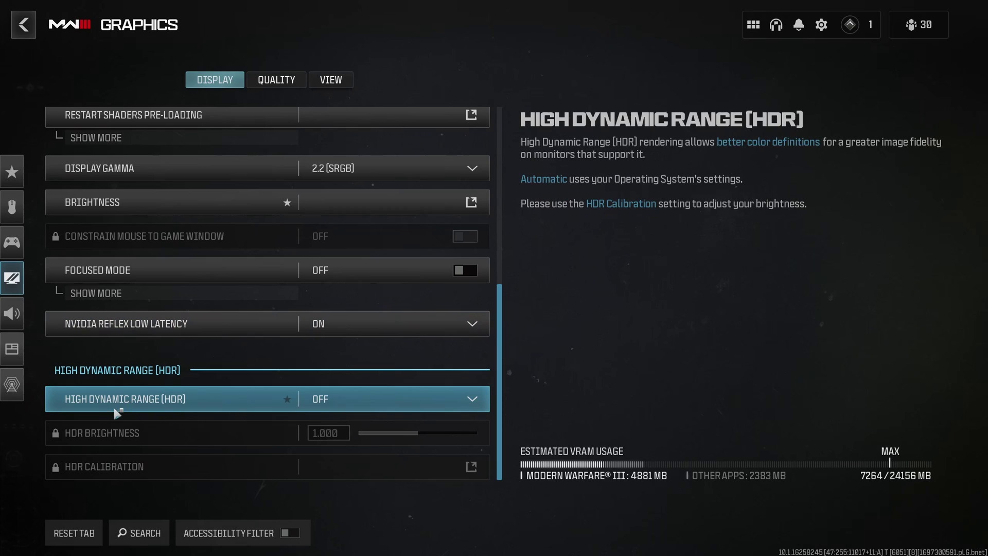
# Open the graphics quality settings and examine the upscaling/sharpening options
pyautogui.click(279, 84)
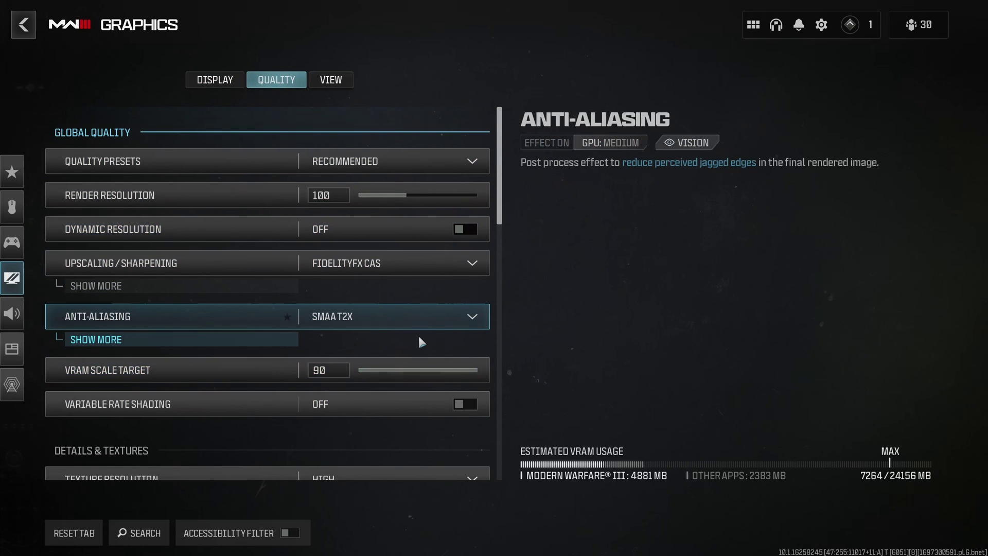
pyautogui.scroll(-1, 418, 332)
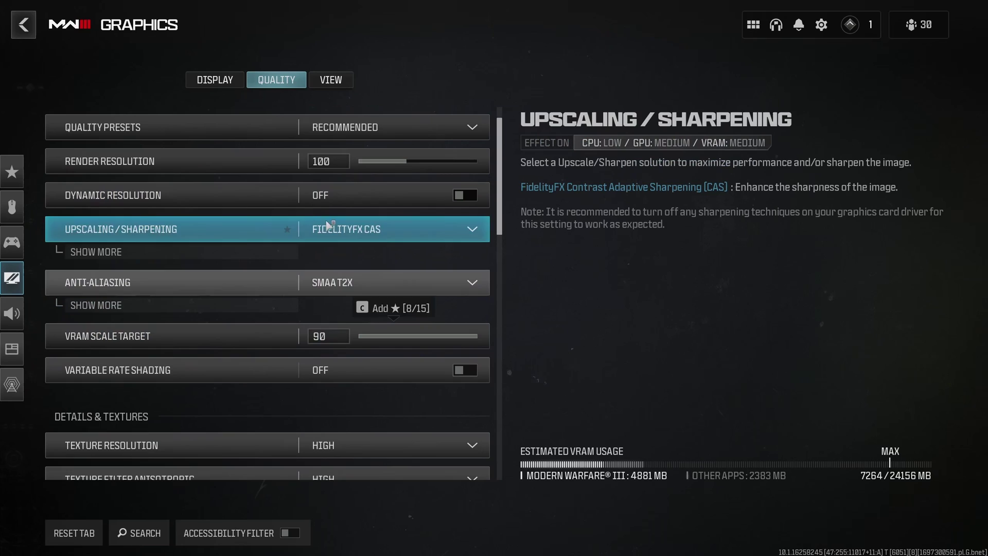
pyautogui.click(404, 230)
pyautogui.click(521, 261)
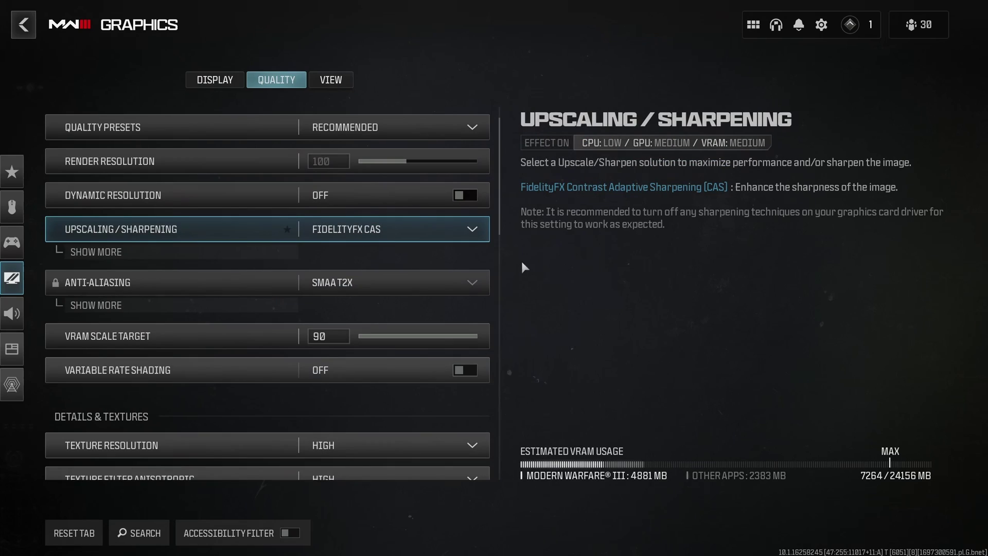
# Set upscaling/sharpening to NVIDIA DLSS with the DLSS preset on Quality
pyautogui.click(427, 233)
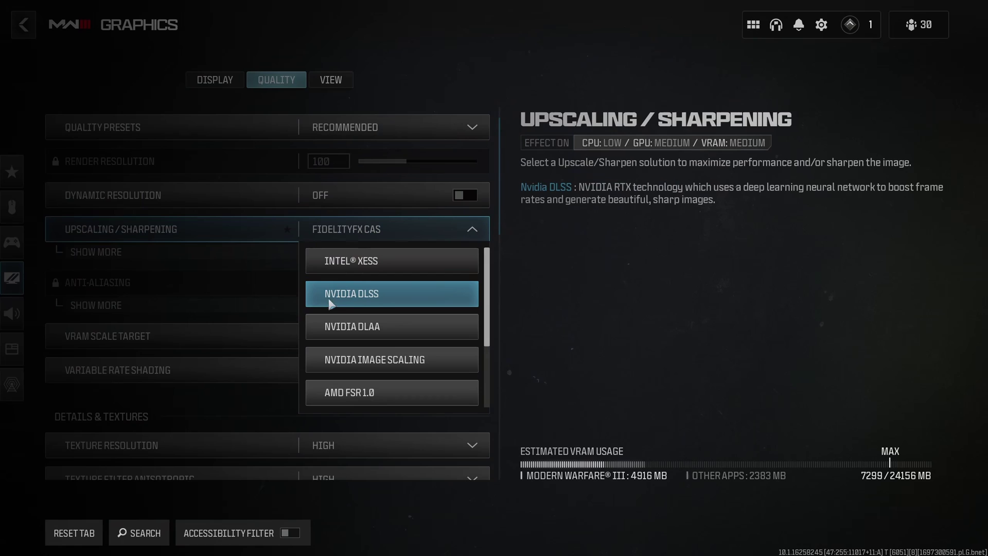
pyautogui.click(392, 300)
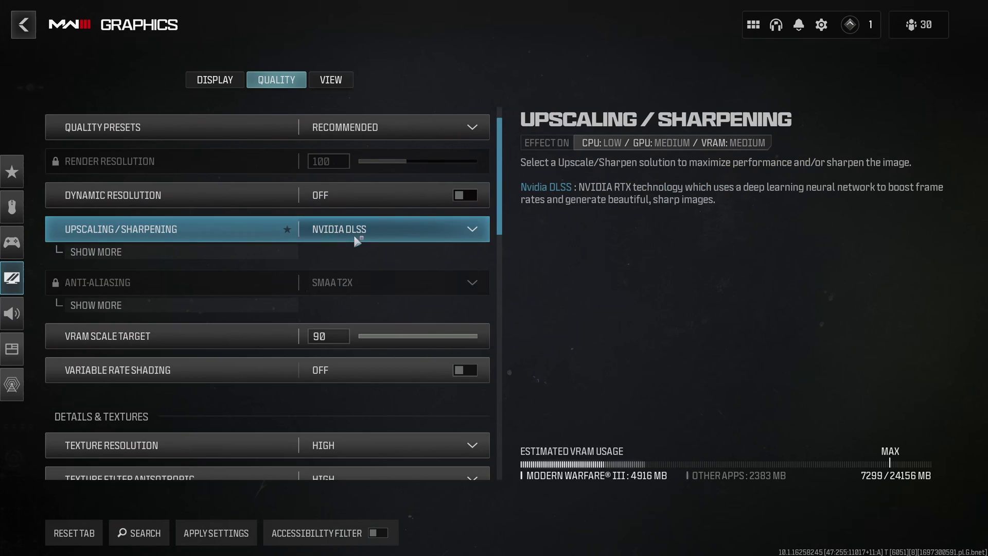
pyautogui.click(186, 255)
pyautogui.click(373, 273)
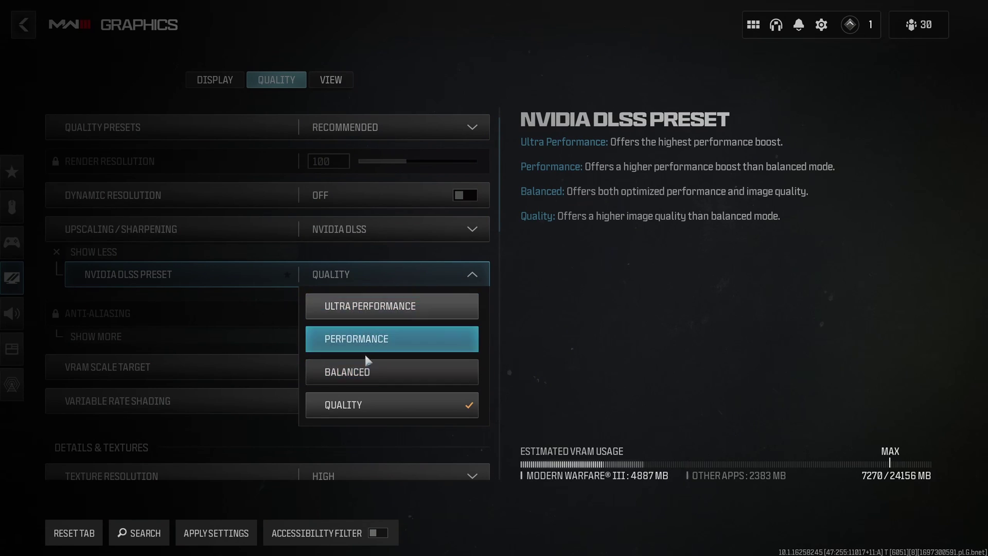
pyautogui.click(434, 408)
# Browse the upscaling/sharpening options, choose FidelityFX CAS and expand its strength setting
pyautogui.click(385, 233)
pyautogui.scroll(-3, 391, 288)
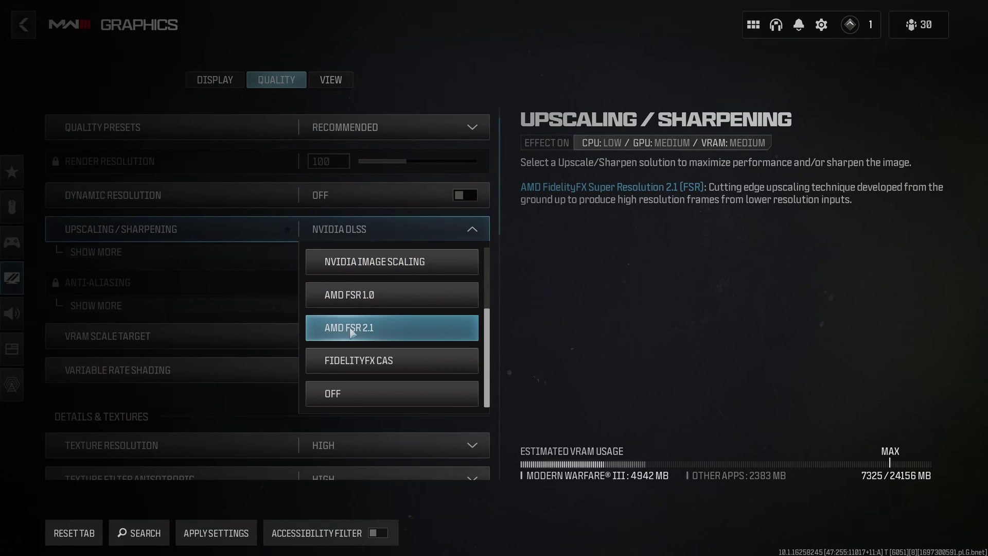
pyautogui.click(614, 316)
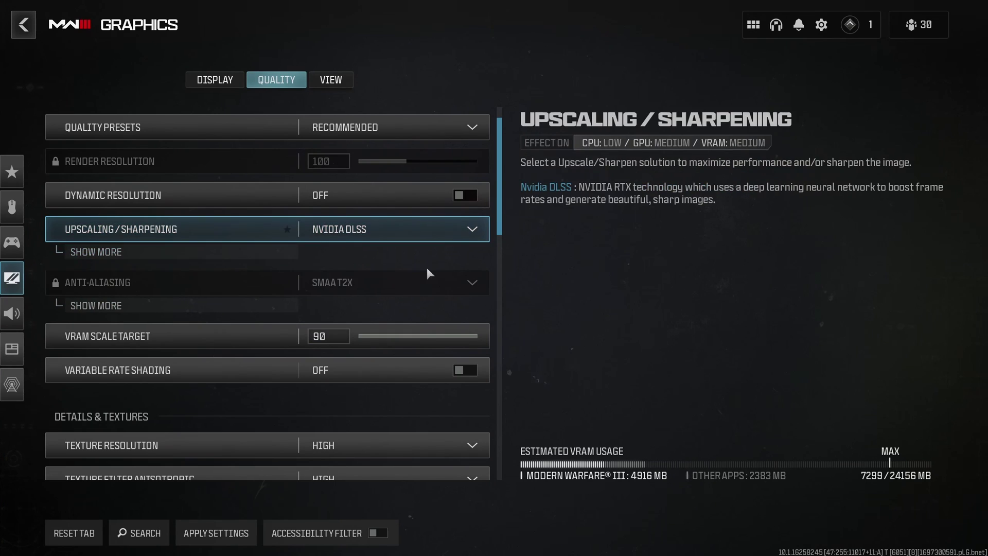
pyautogui.click(371, 226)
pyautogui.scroll(-3, 389, 309)
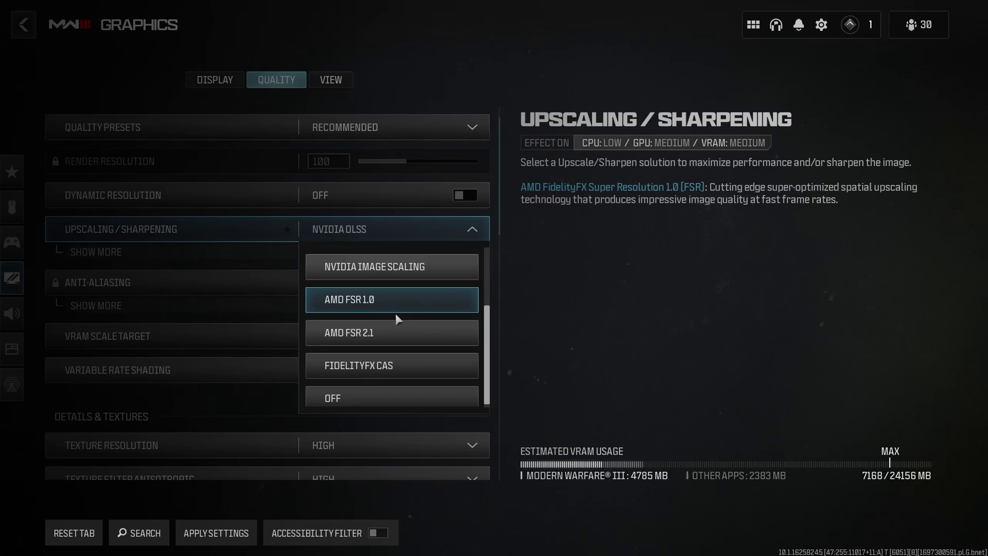
pyautogui.click(395, 367)
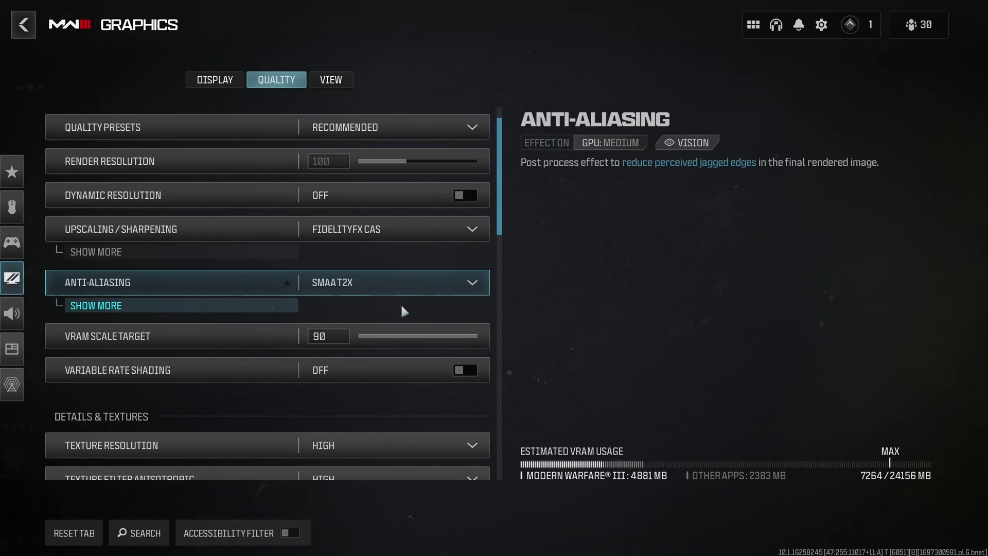
pyautogui.click(140, 252)
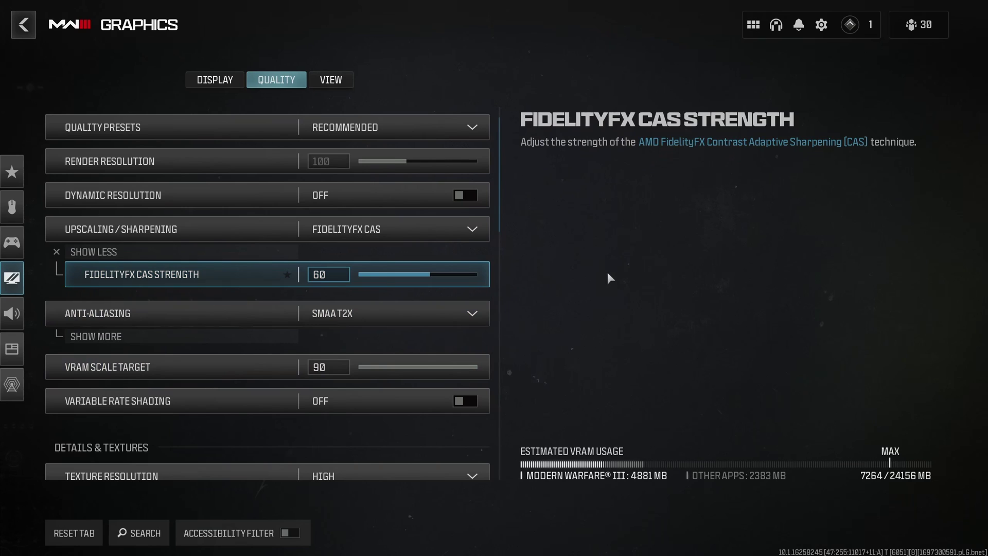
# Expand the anti-aliasing details, choose SMAA T2X and set the anti-aliasing quality to Normal
pyautogui.scroll(-1, 309, 355)
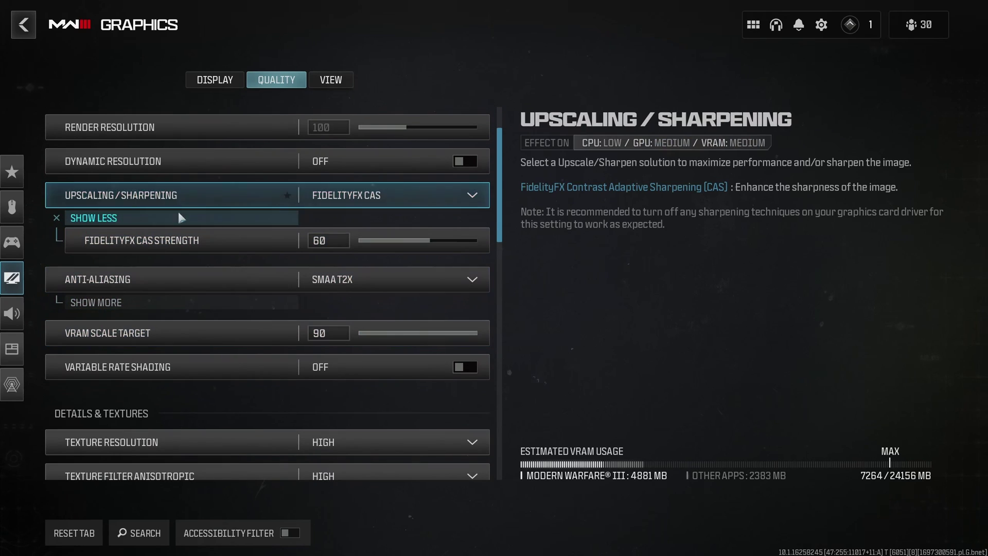
pyautogui.click(143, 303)
pyautogui.click(380, 278)
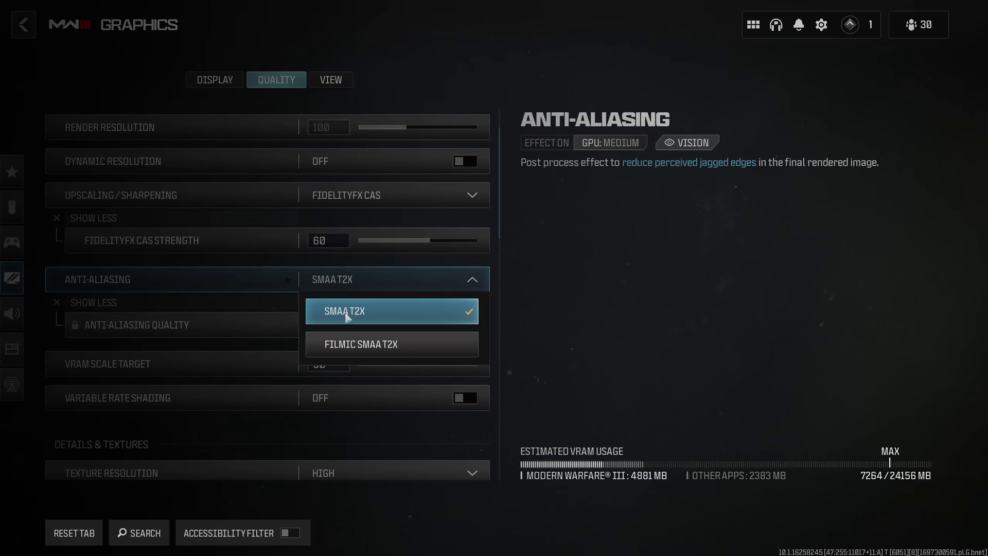
pyautogui.click(422, 321)
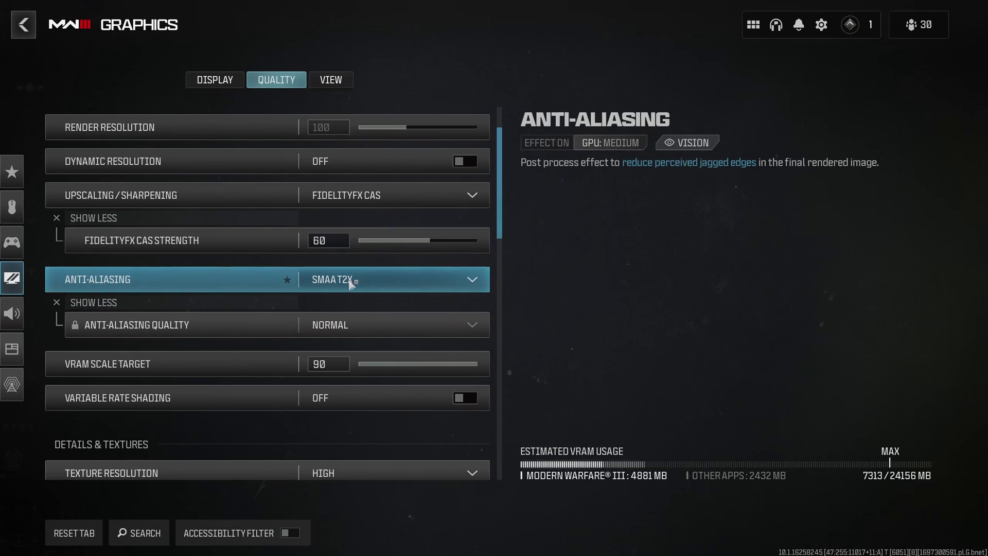
pyautogui.click(395, 331)
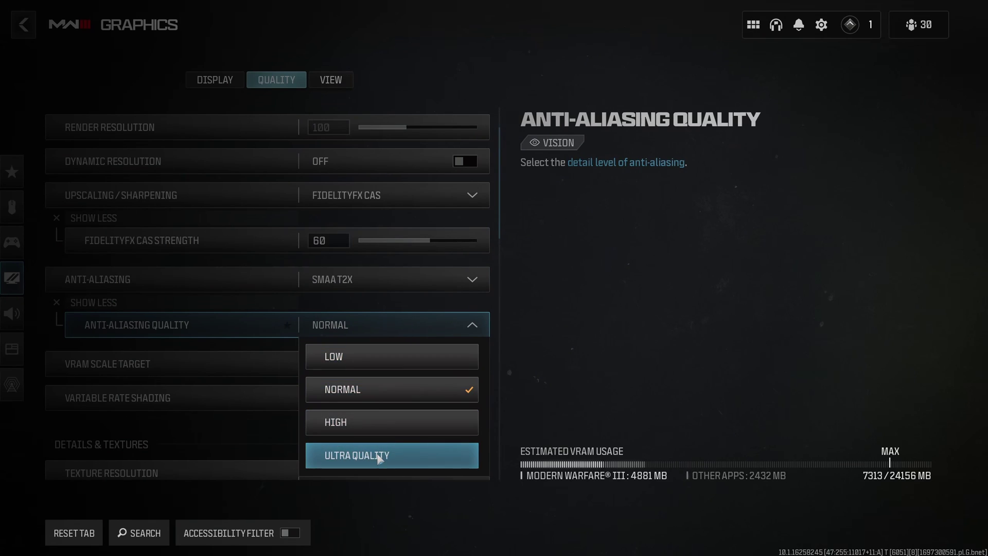
pyautogui.click(408, 394)
# Examine the quality settings from VRAM scale target and variable rate shading to texture resolution and depth of field
pyautogui.scroll(1, 390, 319)
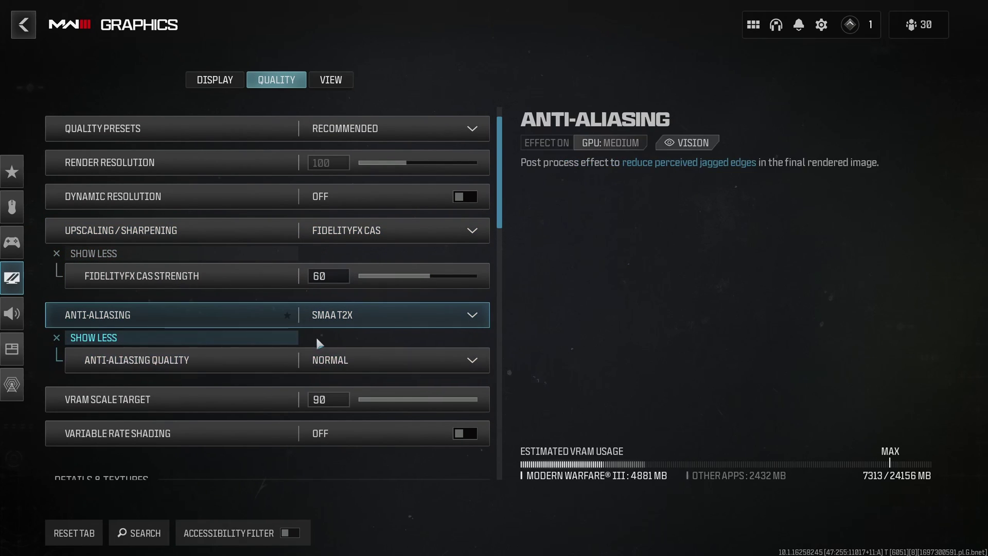
pyautogui.scroll(-3, 342, 353)
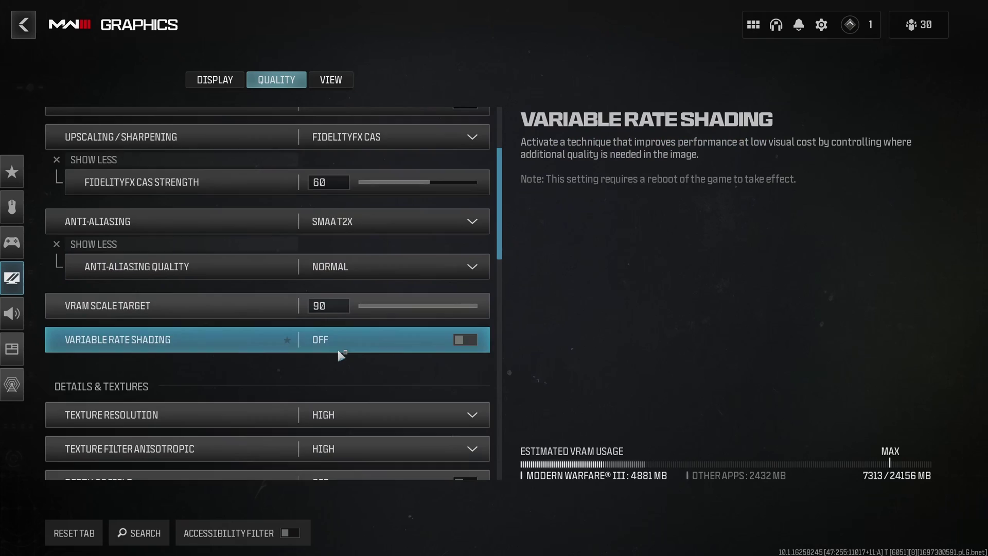
pyautogui.scroll(-1, 210, 308)
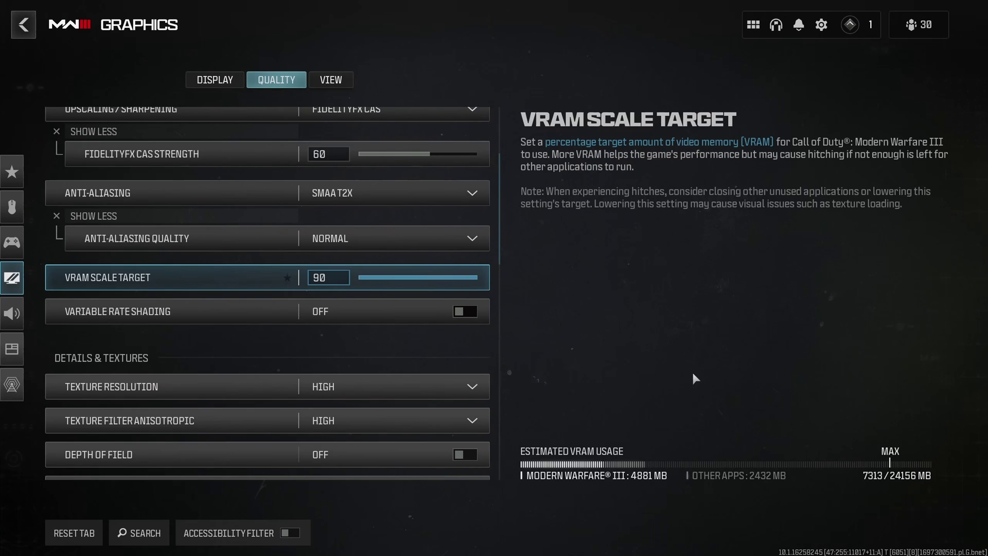
pyautogui.press('Up')
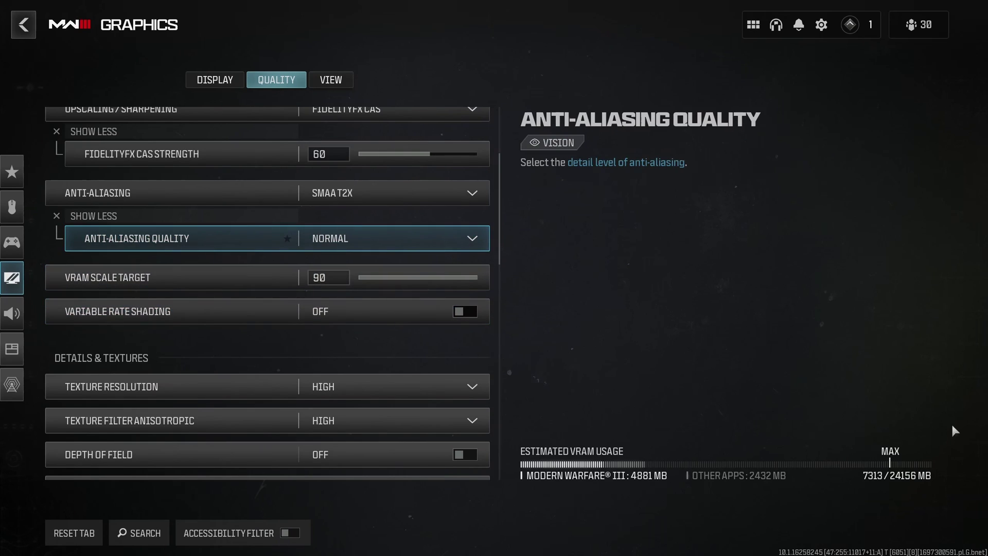
pyautogui.scroll(-2, 237, 288)
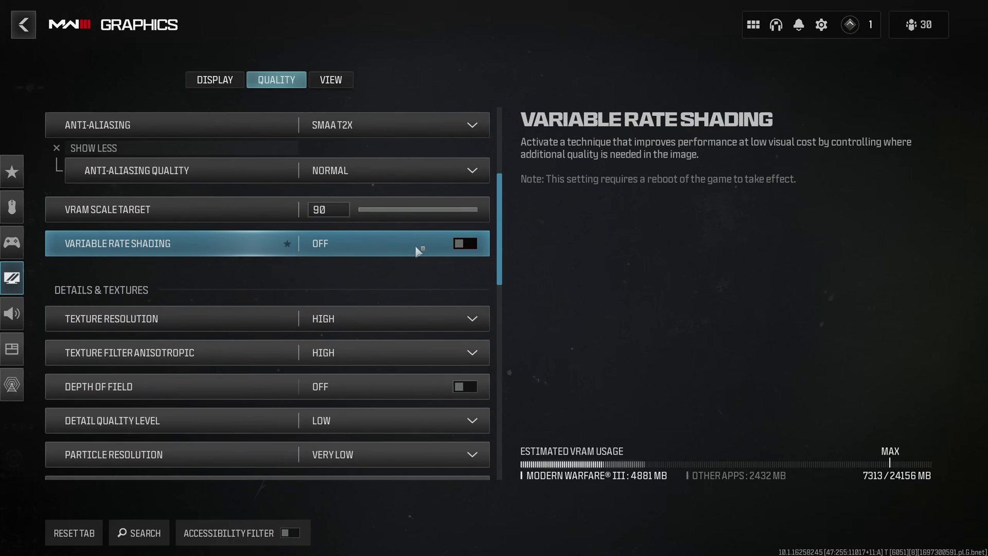
pyautogui.scroll(-1, 317, 244)
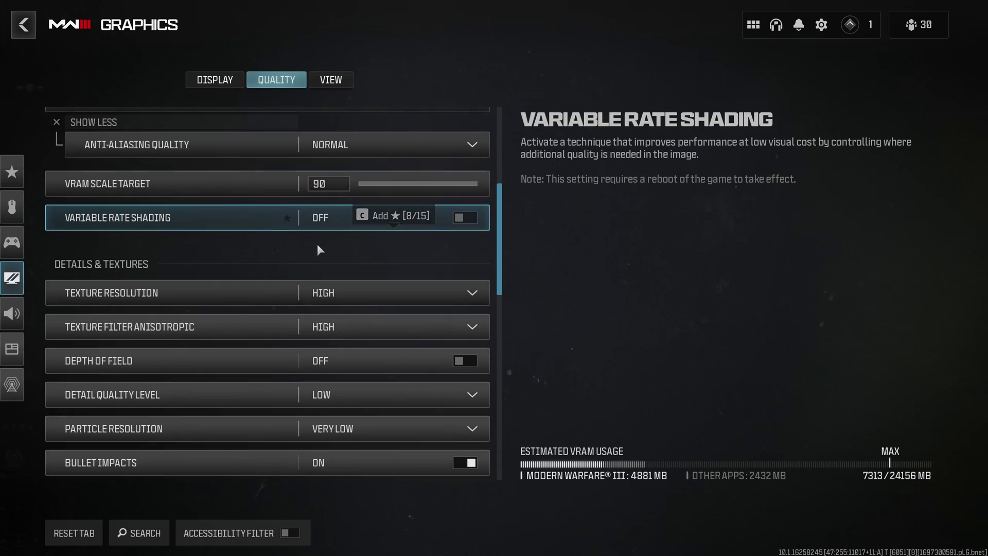
pyautogui.scroll(-4, 415, 267)
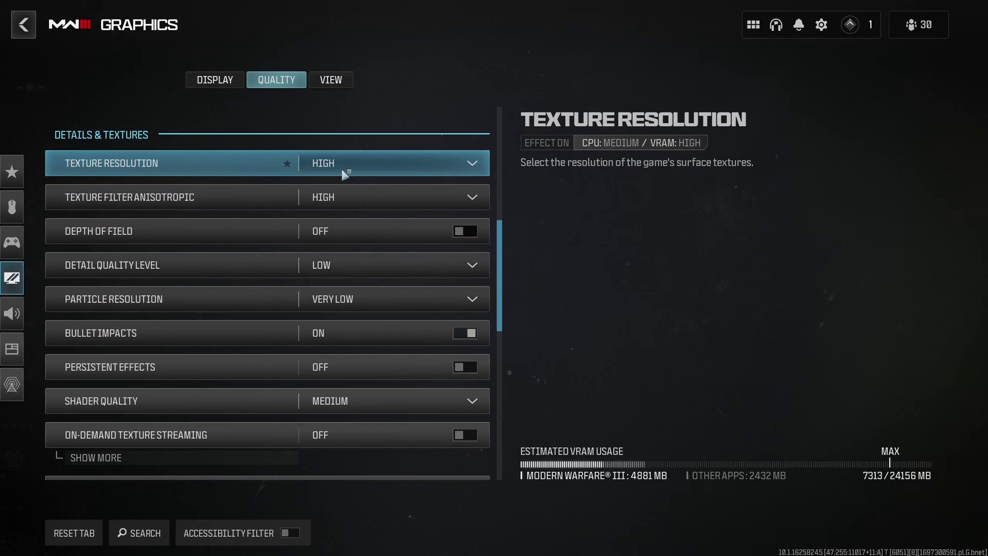
pyautogui.scroll(-1, 183, 228)
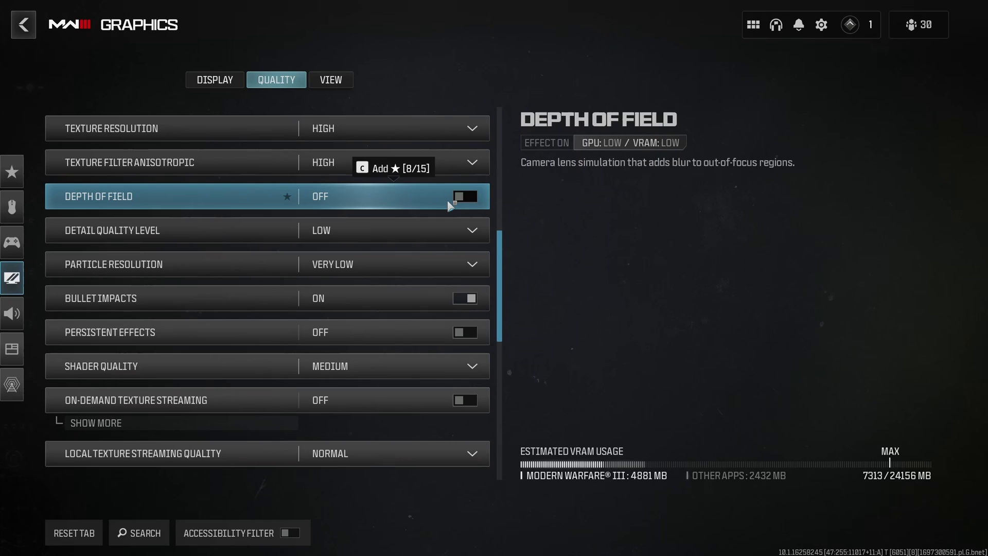
# Review the detail quality level options and set particle resolution to Very Low
pyautogui.scroll(-1, 236, 208)
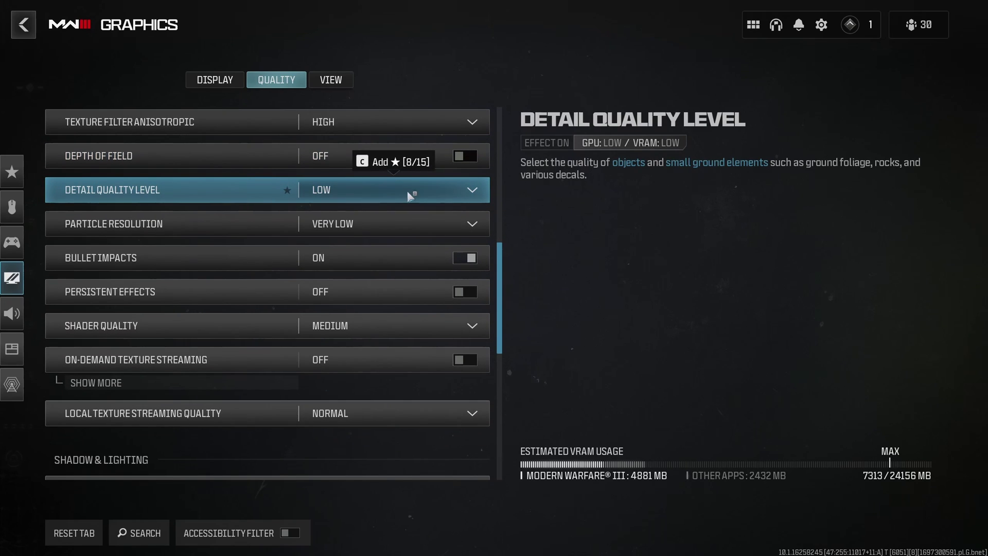
pyautogui.click(448, 194)
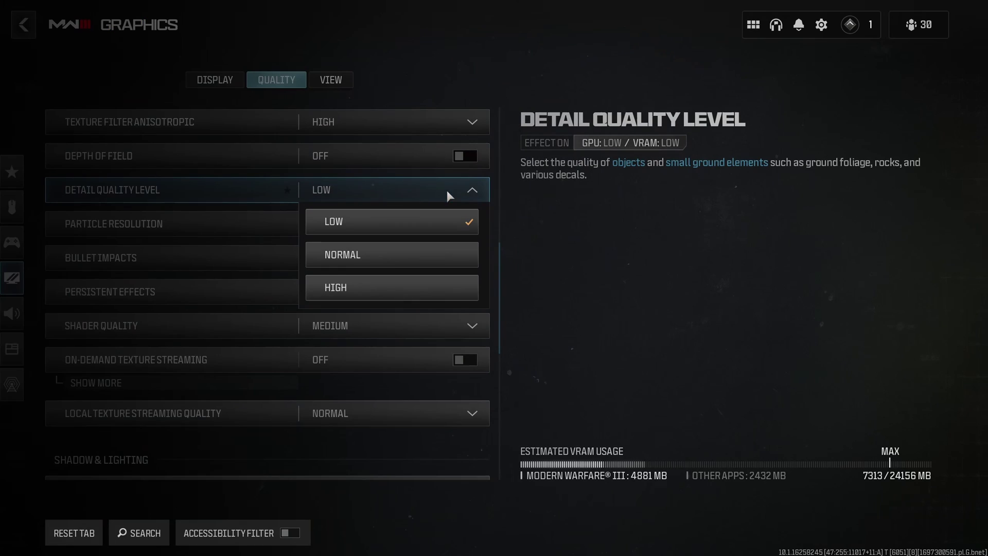
pyautogui.click(596, 260)
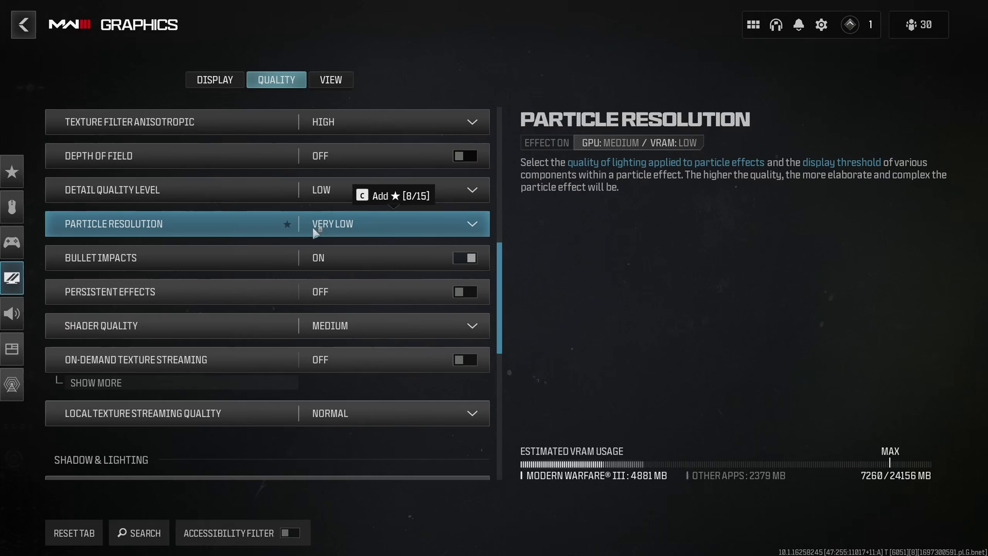
pyautogui.click(376, 226)
pyautogui.click(369, 254)
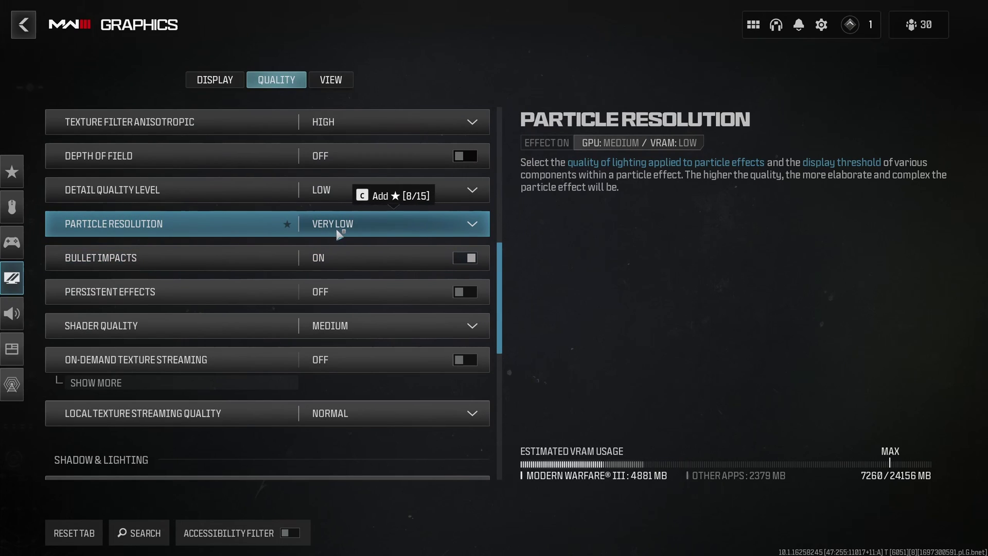
pyautogui.click(354, 230)
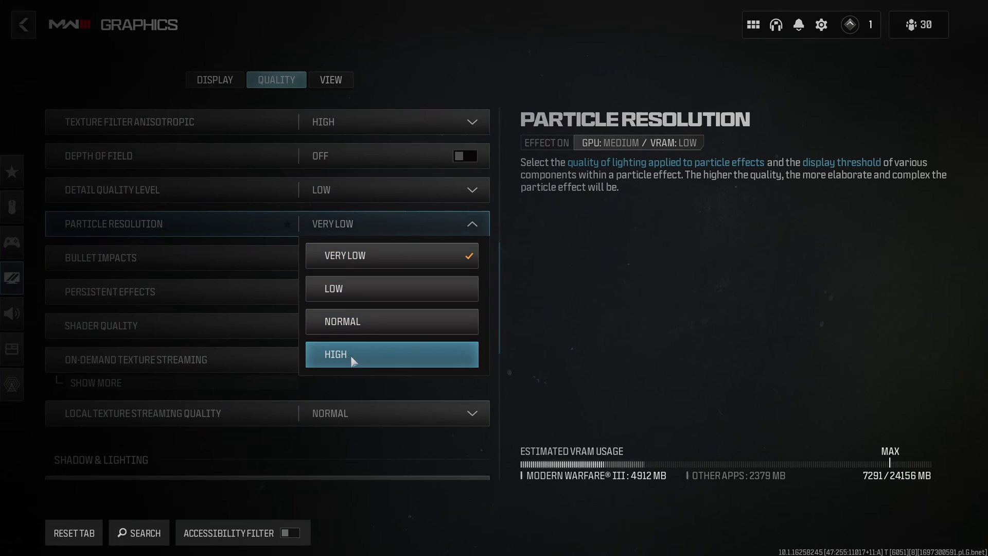
pyautogui.click(610, 296)
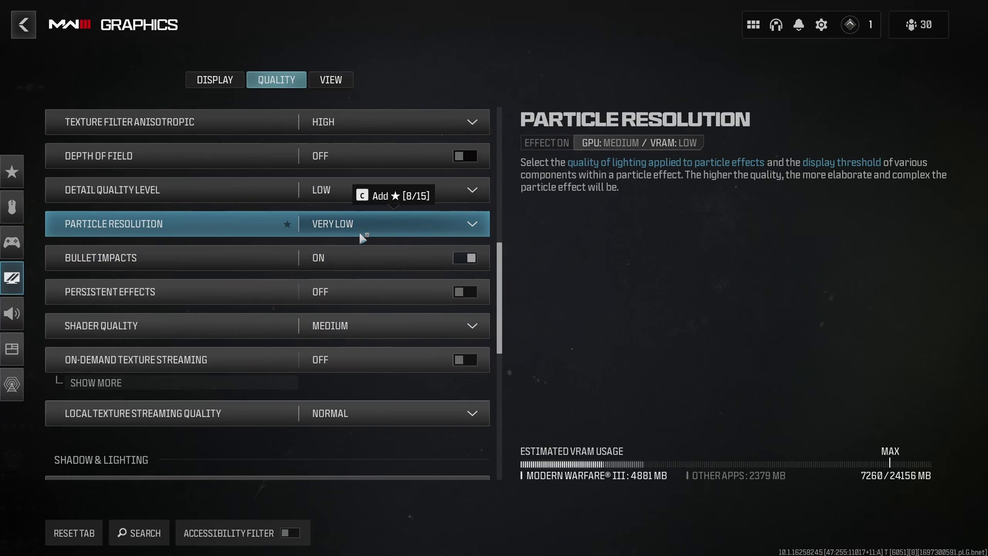
# Check the bullet impact and persistent effects settings, set shader quality to Medium and review its options
pyautogui.scroll(-1, 361, 233)
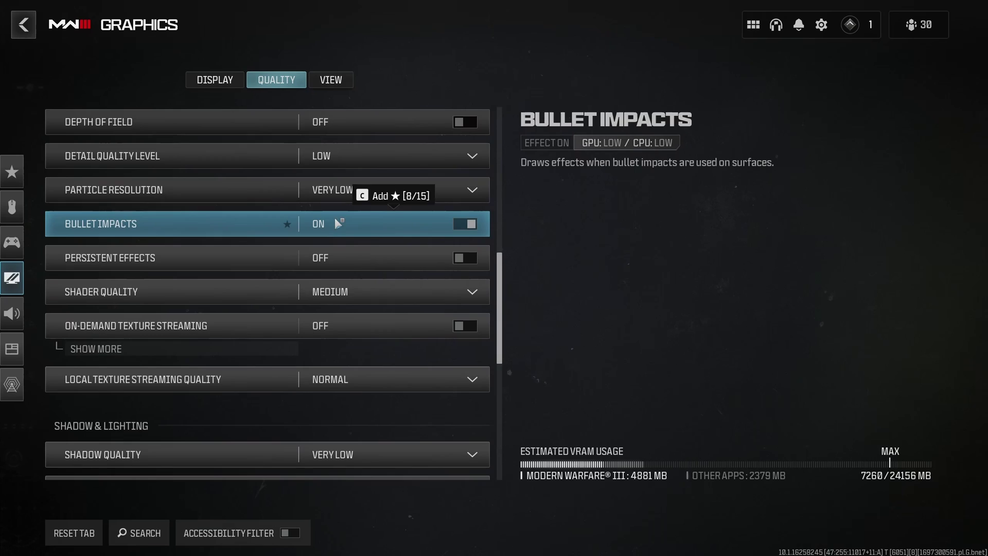
pyautogui.scroll(-1, 337, 222)
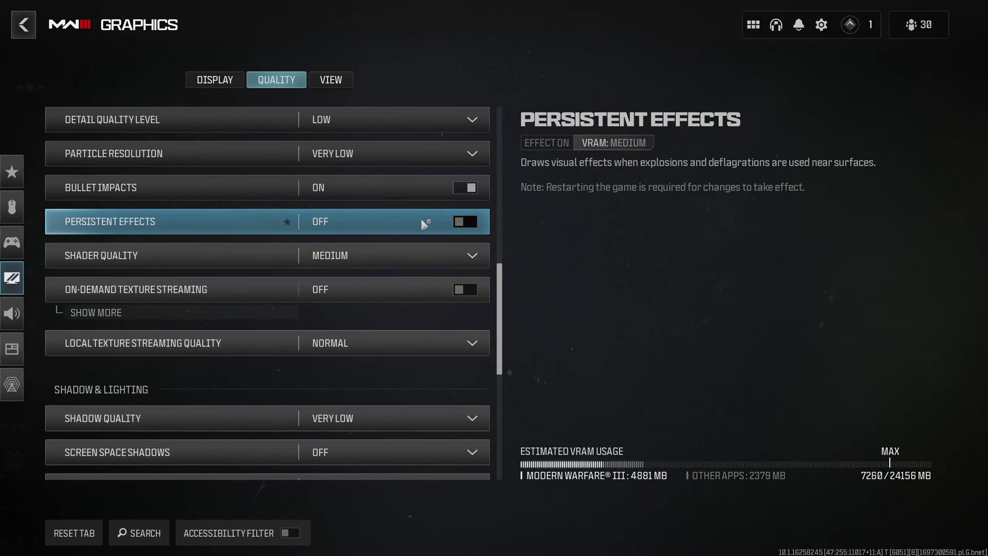
pyautogui.scroll(-1, 422, 221)
pyautogui.click(382, 209)
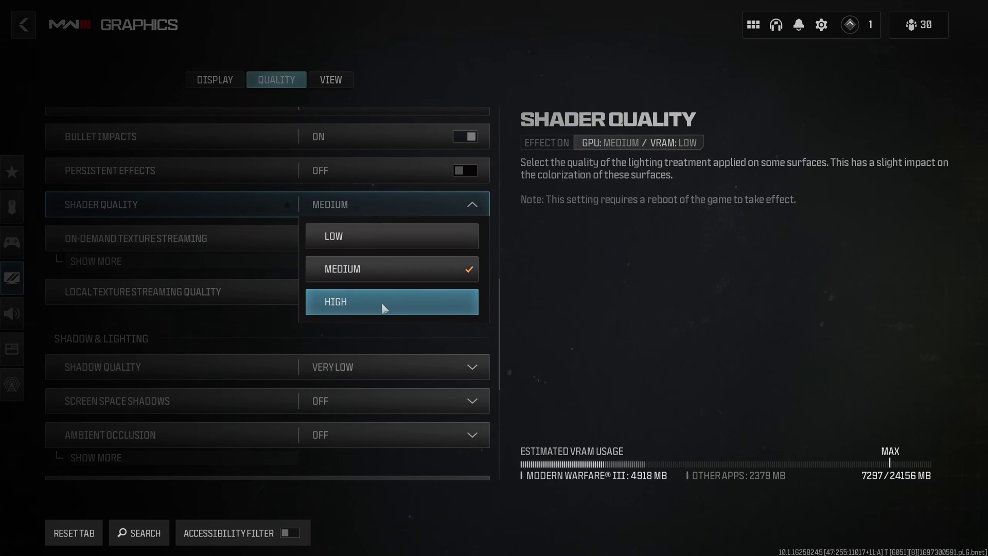
pyautogui.click(356, 271)
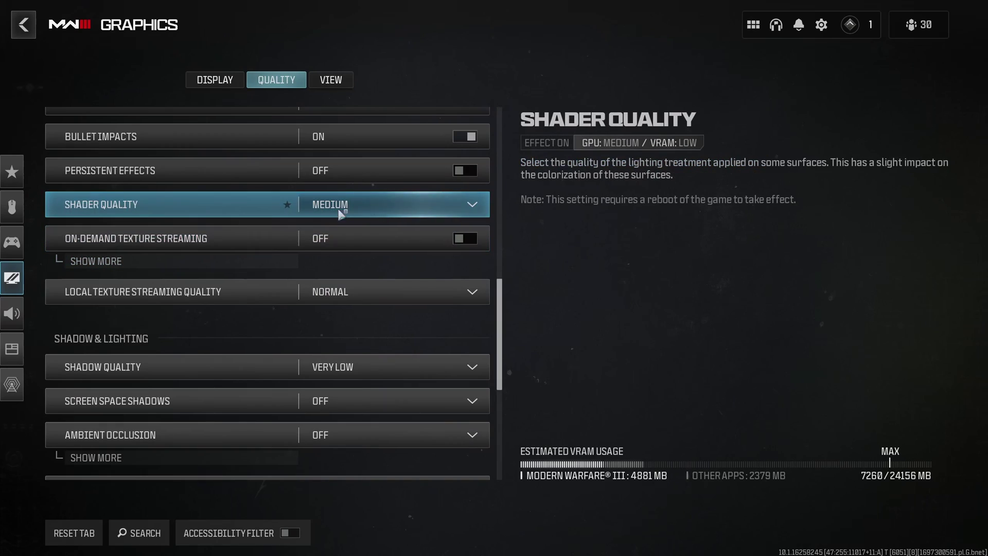
pyautogui.click(384, 205)
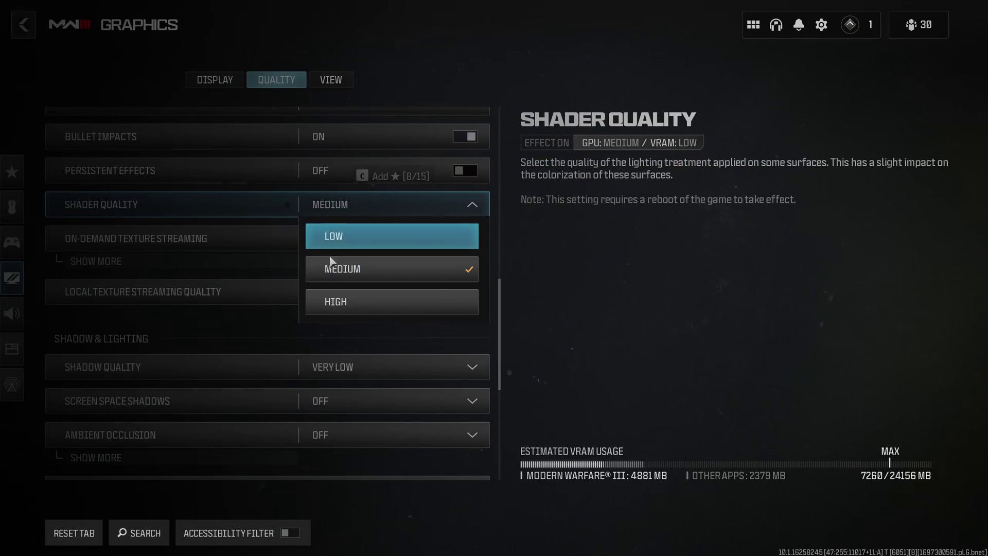
pyautogui.click(585, 292)
# Check the on-demand texture streaming setting and set the local texture streaming quality to Normal
pyautogui.scroll(-1, 331, 220)
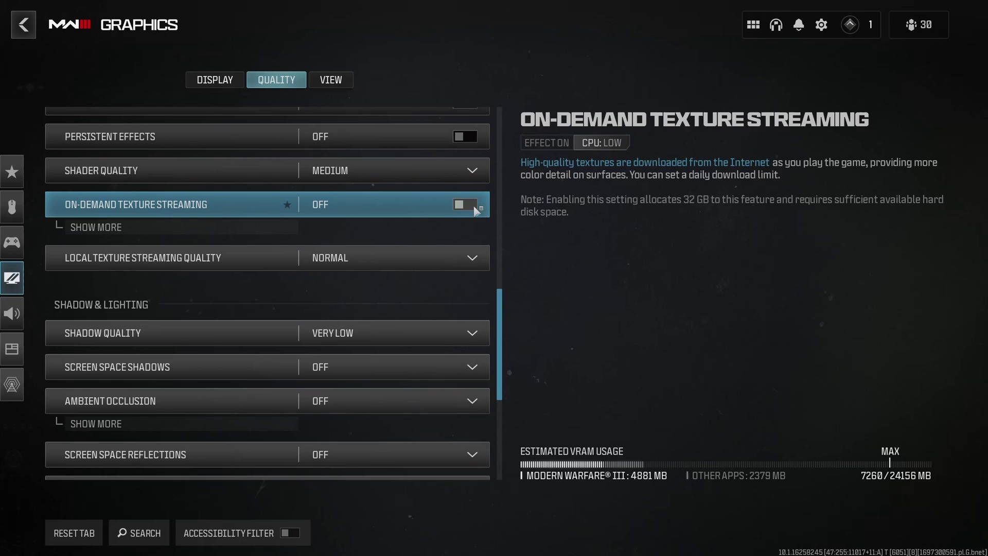
pyautogui.scroll(-2, 154, 242)
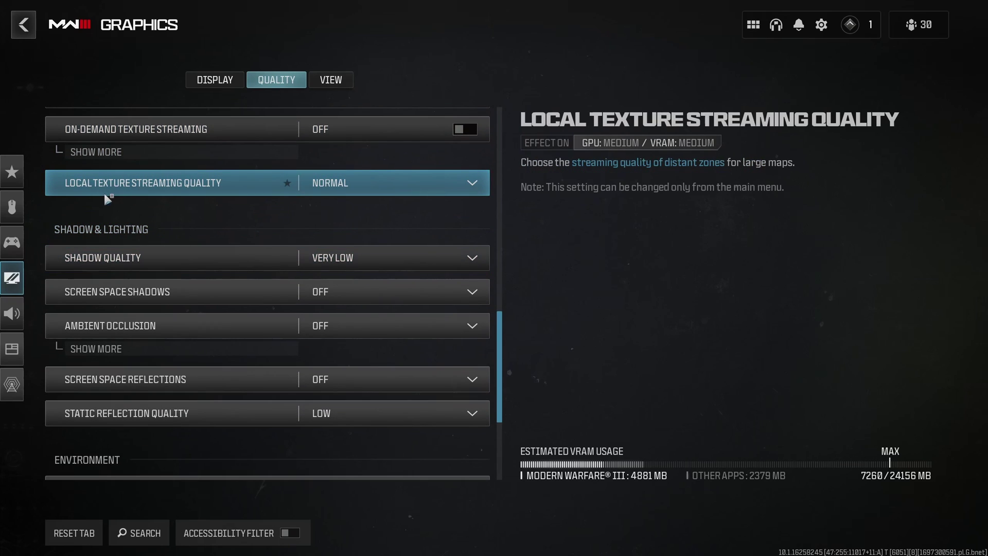
pyautogui.click(360, 193)
pyautogui.click(359, 249)
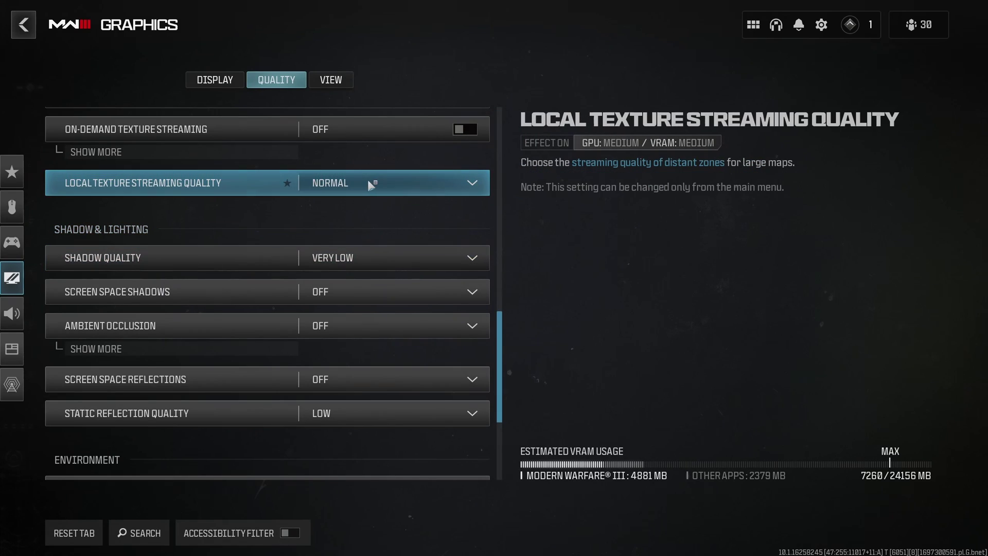
# Set the shadow quality to Very Low in the Shadow & Lighting settings
pyautogui.scroll(-2, 243, 209)
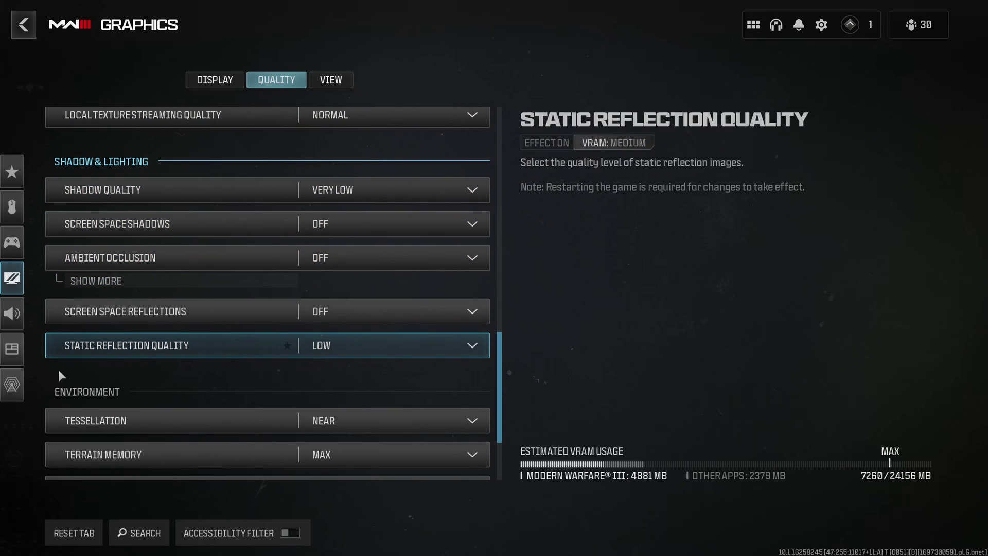
pyautogui.click(373, 191)
pyautogui.click(380, 221)
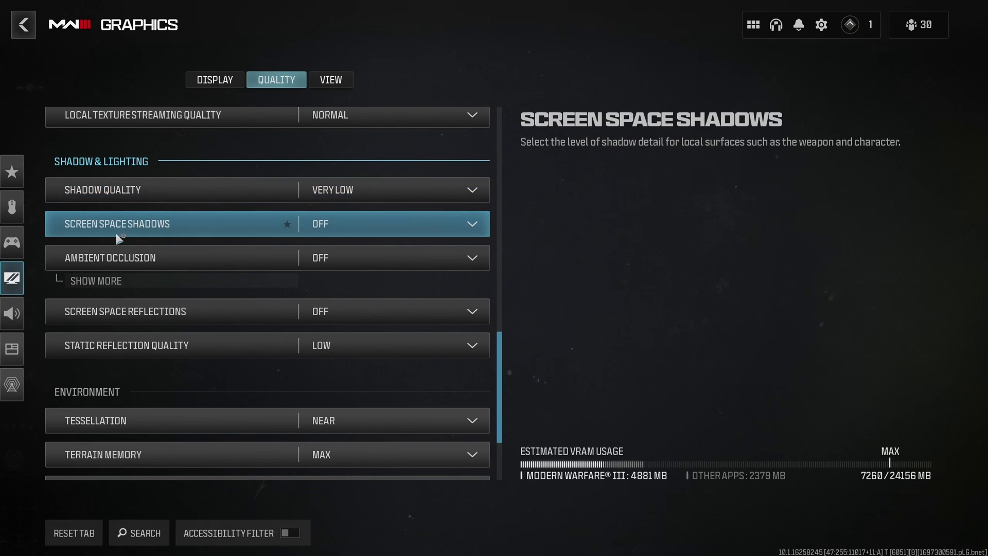
# Review the static reflection quality options and look over the other shadow and lighting settings
pyautogui.scroll(-2, 123, 220)
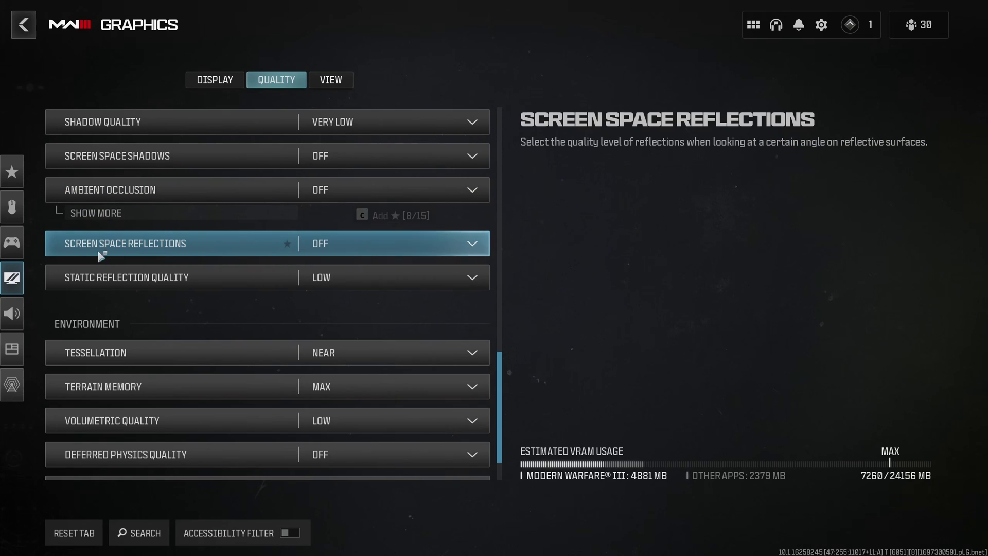
pyautogui.click(372, 276)
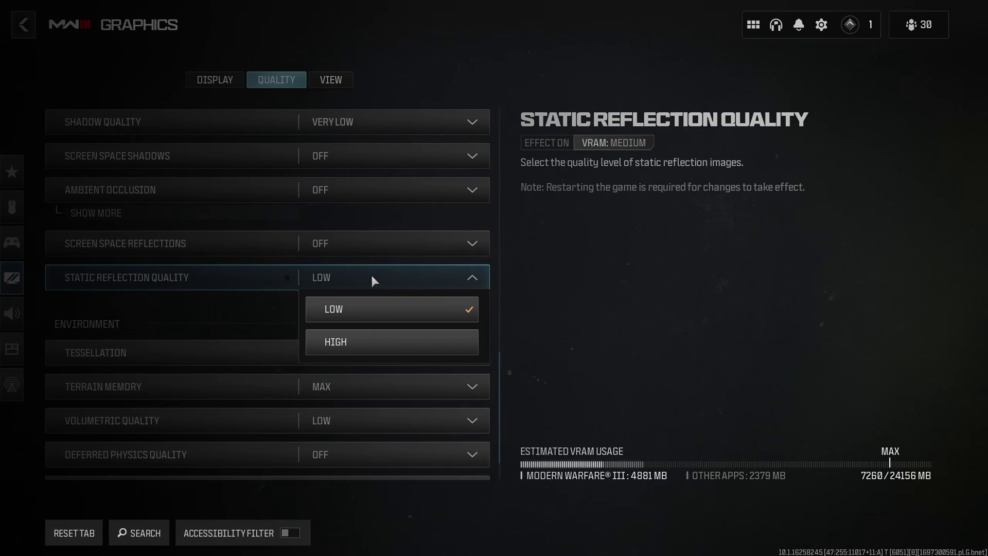
pyautogui.click(546, 274)
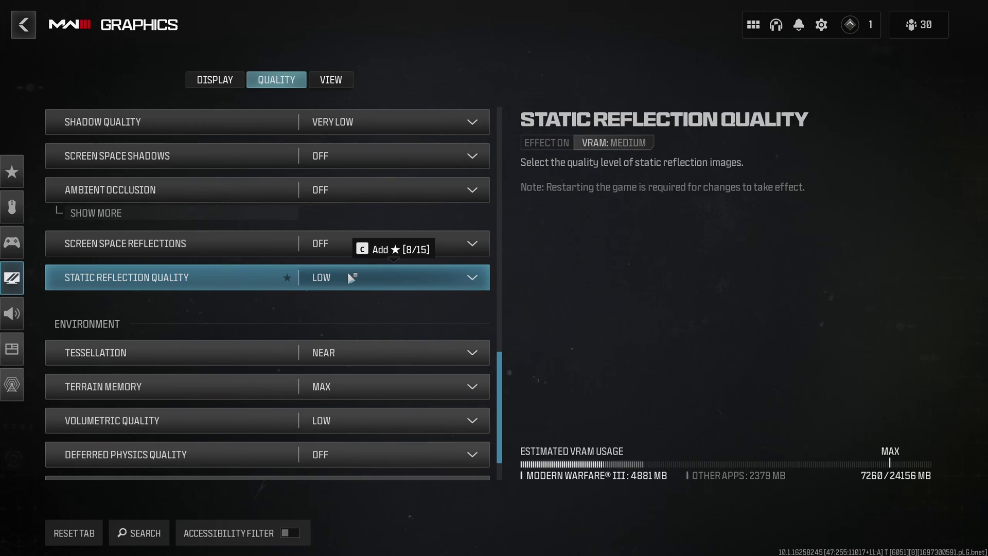
pyautogui.scroll(1, 278, 265)
pyautogui.scroll(2, 278, 264)
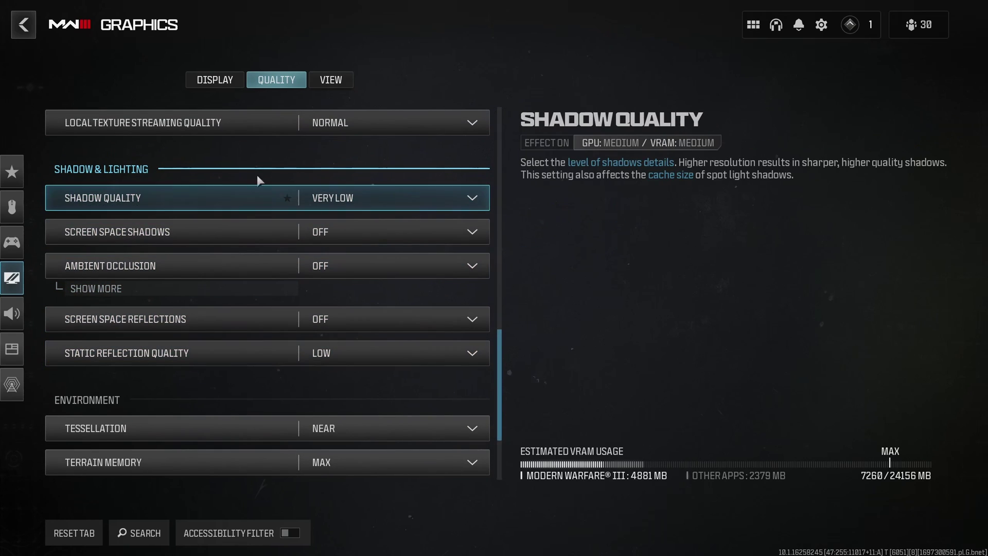
pyautogui.scroll(-1, 262, 296)
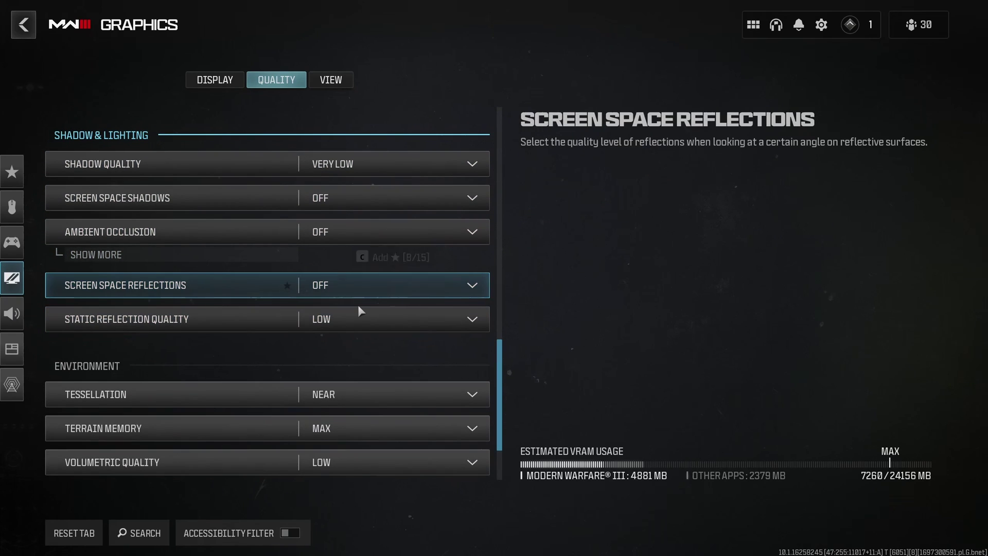
# Set tessellation to Near in the environment settings
pyautogui.scroll(-3, 360, 305)
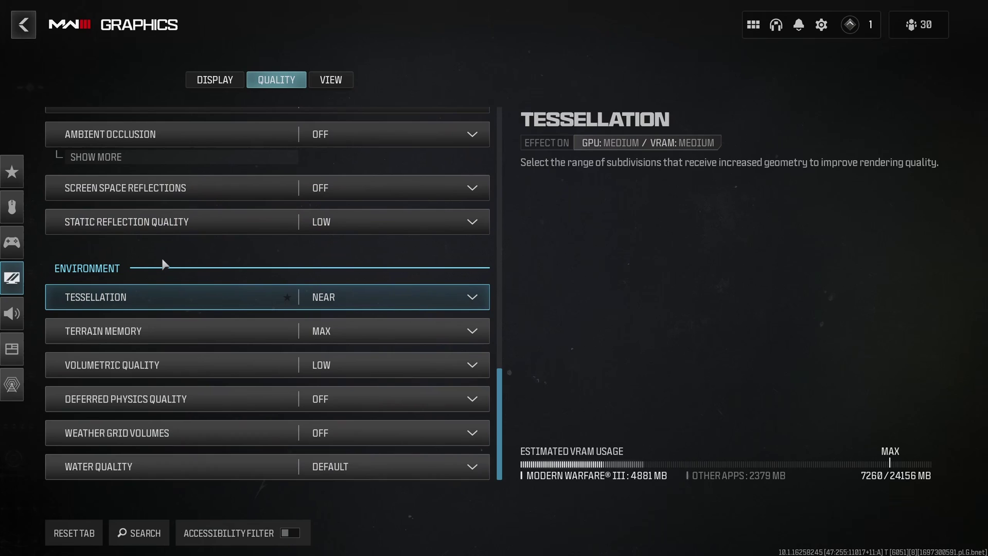
pyautogui.click(379, 308)
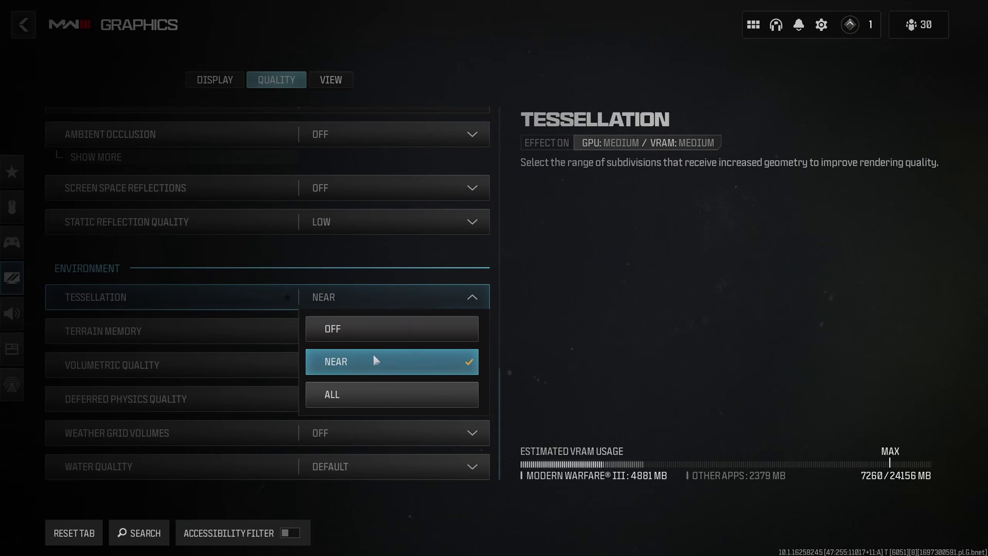
pyautogui.click(442, 362)
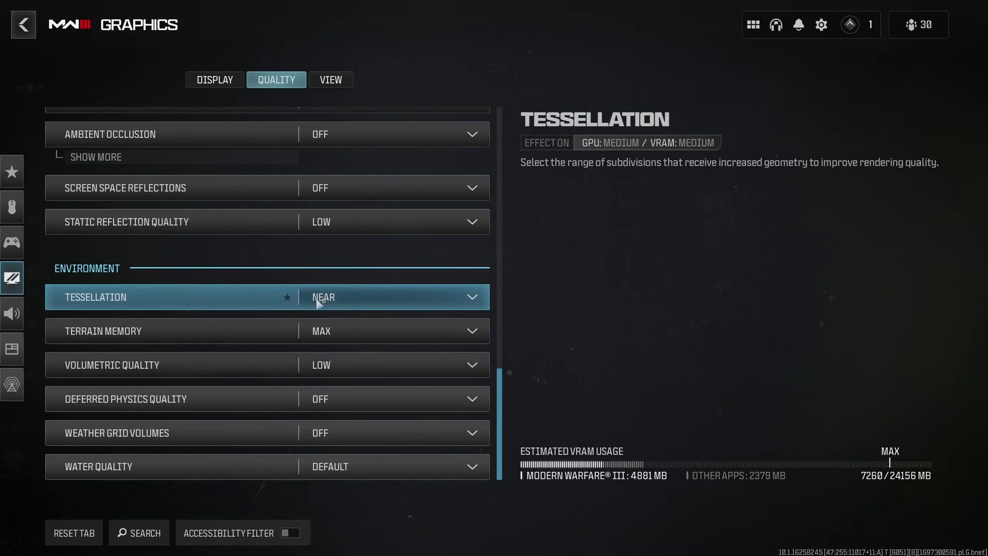
# Set terrain memory to Max and review the options for volumetric quality
pyautogui.click(376, 330)
pyautogui.click(370, 427)
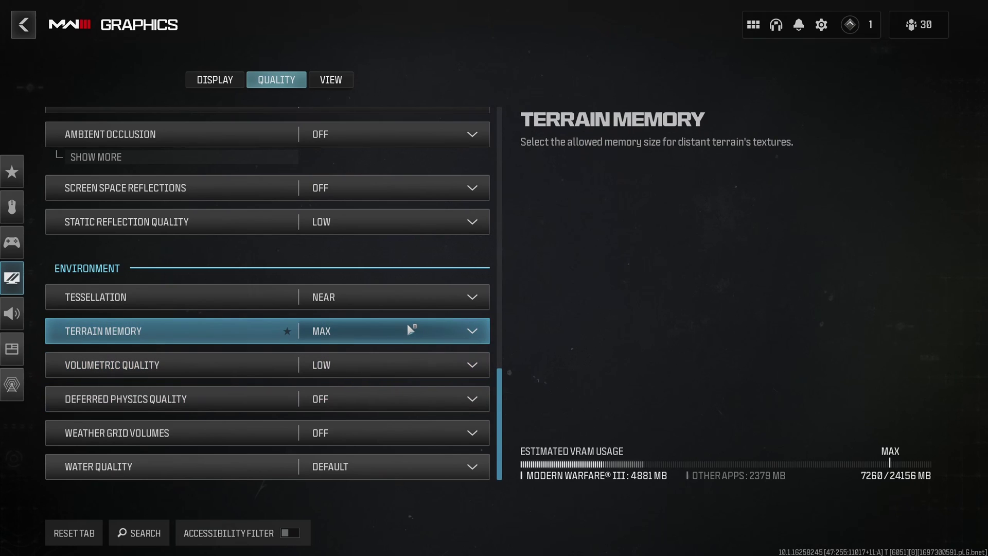
pyautogui.click(433, 332)
pyautogui.click(644, 370)
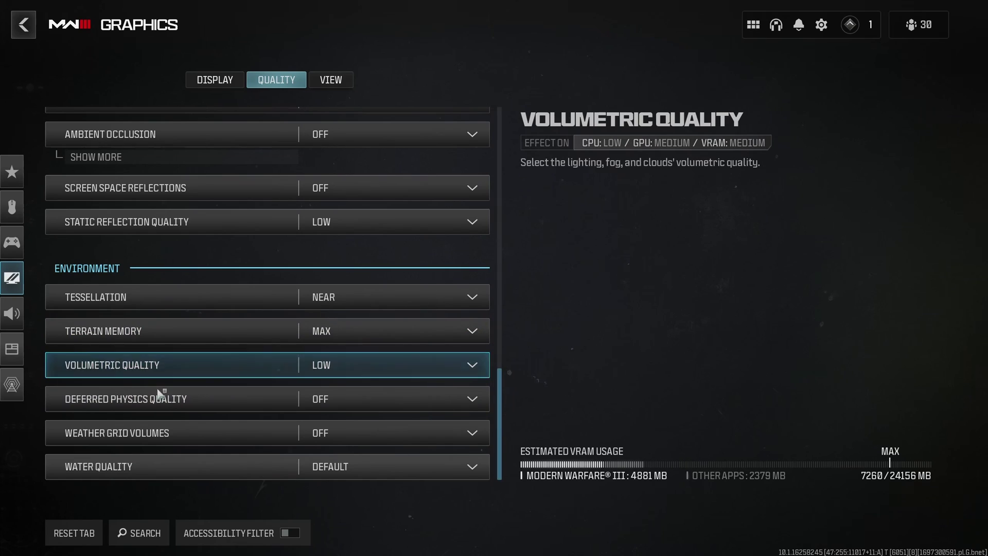
pyautogui.click(387, 365)
pyautogui.click(615, 369)
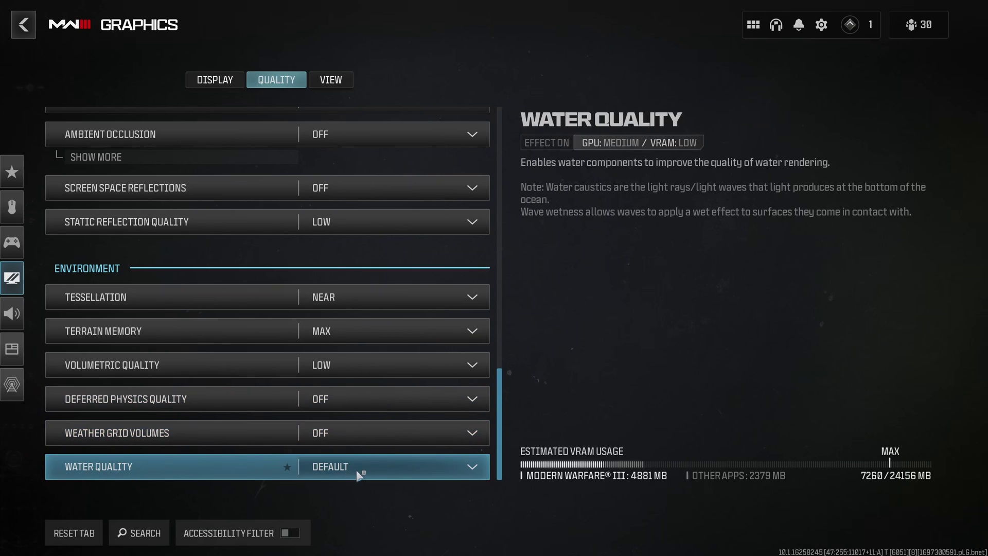
# Try field of view values of 90 and 100 in the view settings and settle on 105
pyautogui.click(340, 83)
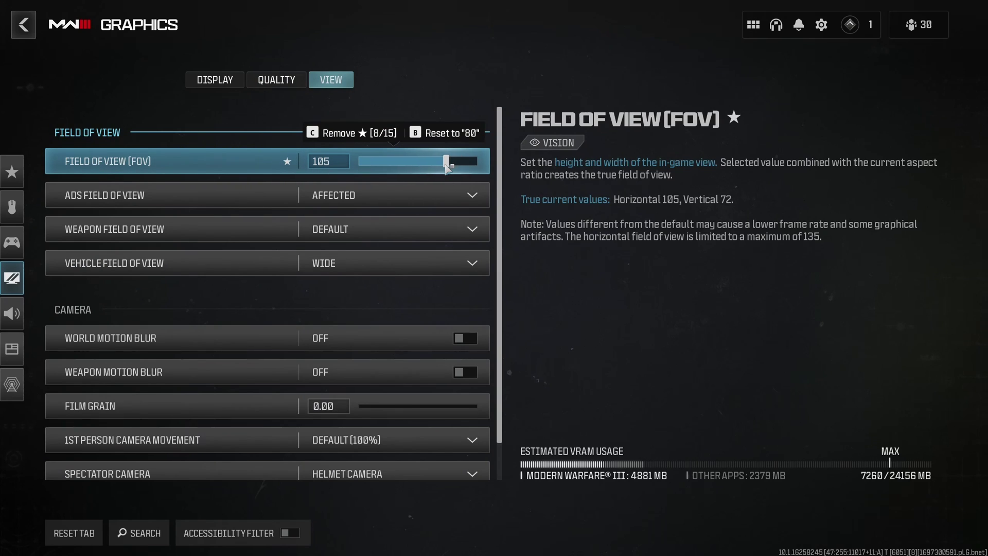
pyautogui.moveTo(447, 167); pyautogui.dragTo(473, 162)
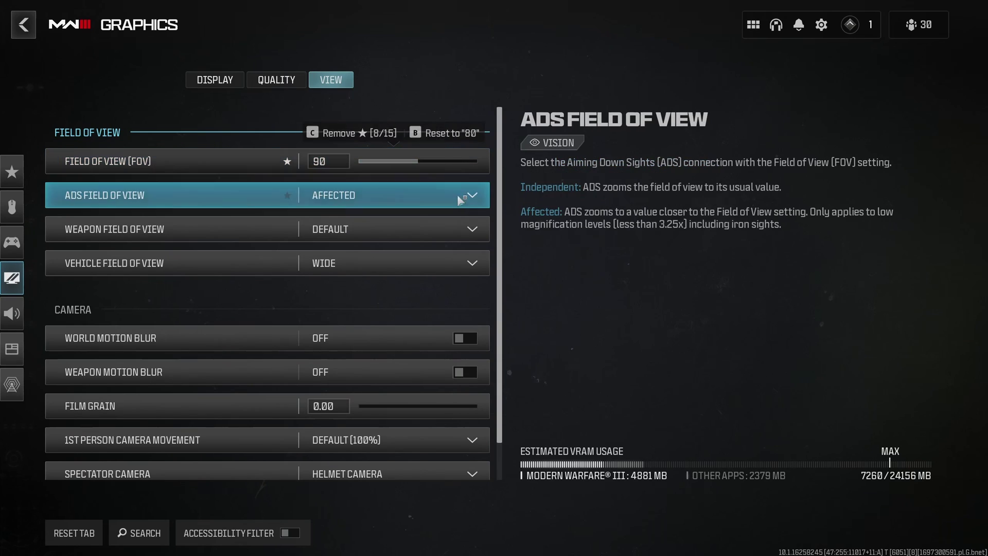
pyautogui.click(439, 164)
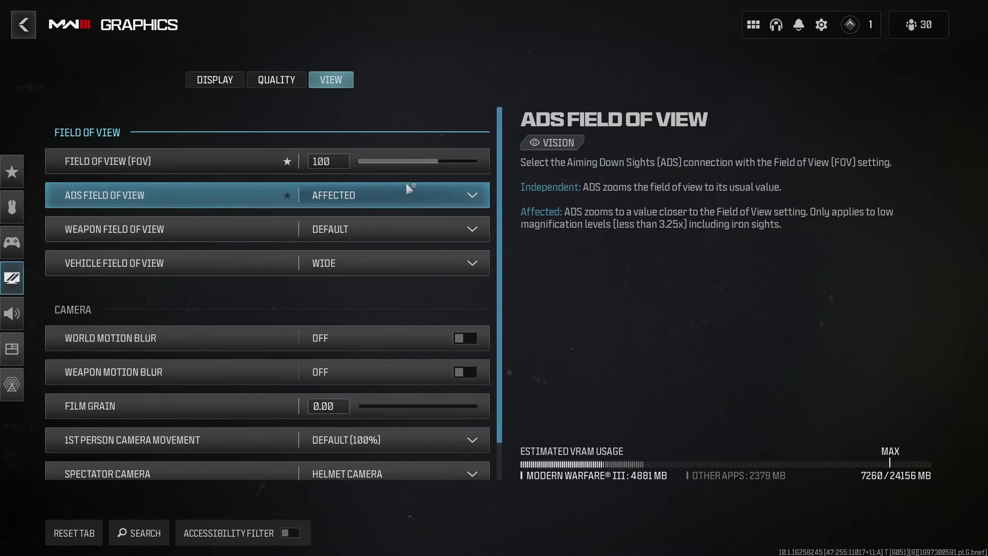
pyautogui.moveTo(446, 160); pyautogui.dragTo(448, 161)
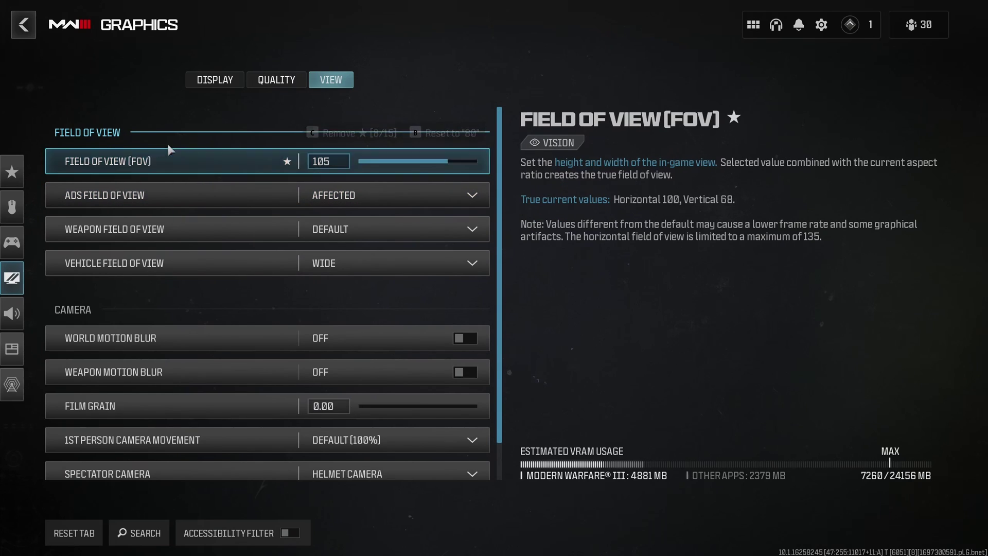
pyautogui.scroll(-1, 223, 325)
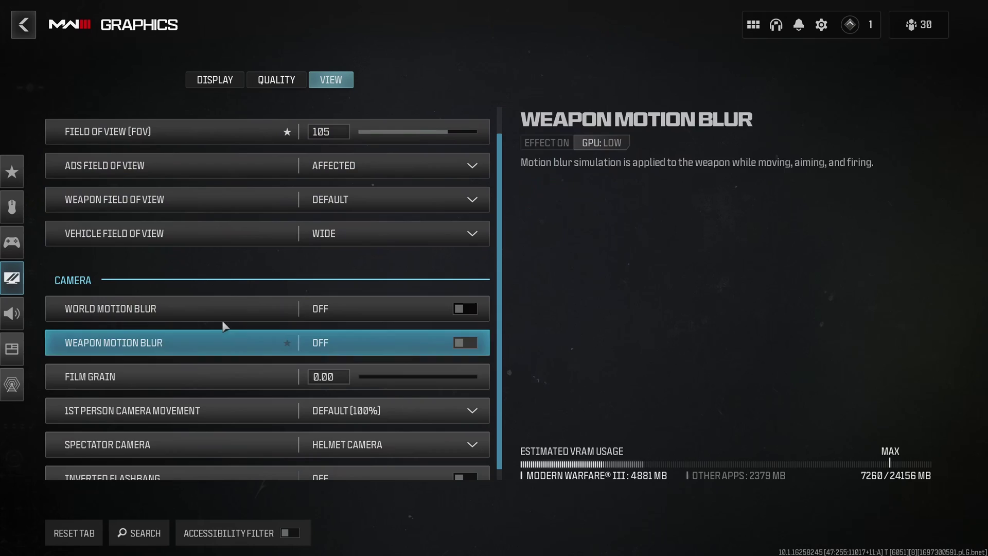